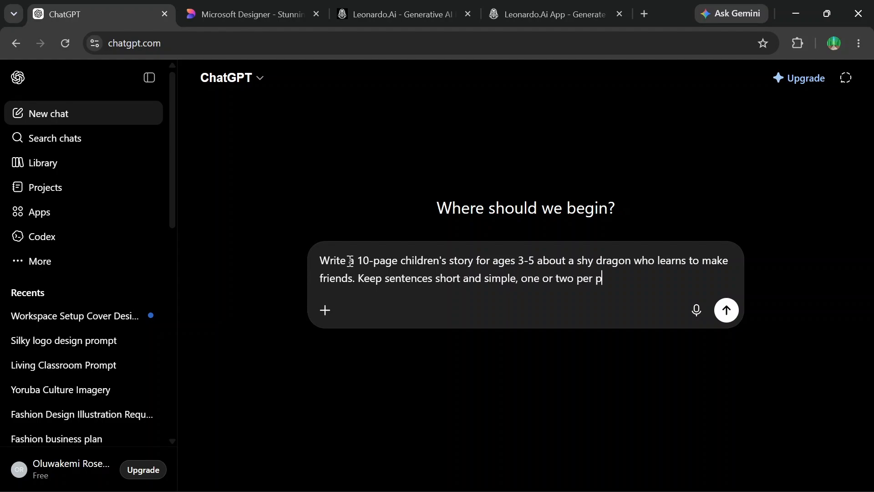
Complete the story prompt with one or two sentences per page, a consistent character and image prompts catchy for the age mentioned, and send it
{"action": "type", "text": "age and make chara"}
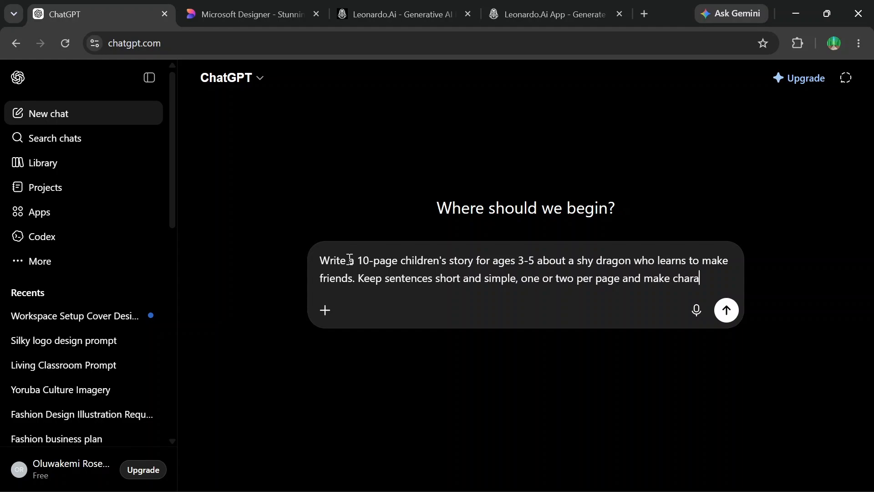
{"action": "type", "text": "cter consistent. write pro"}
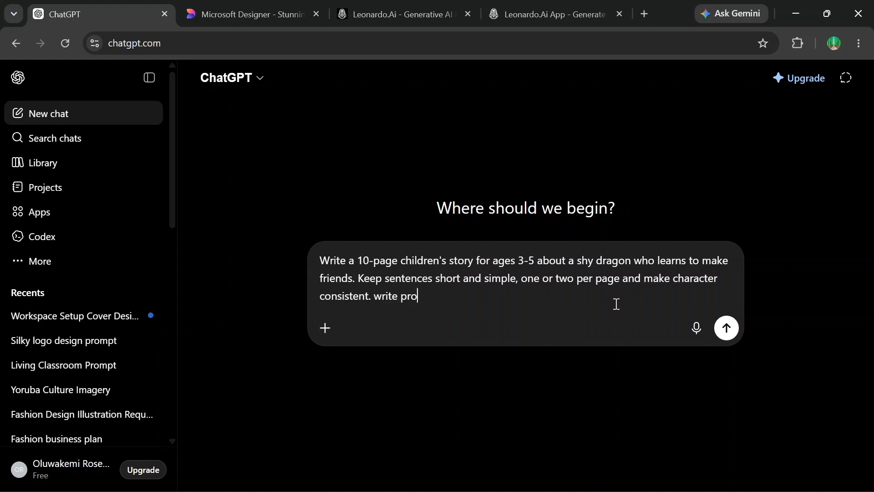
{"action": "type", "text": "mpts to generat"}
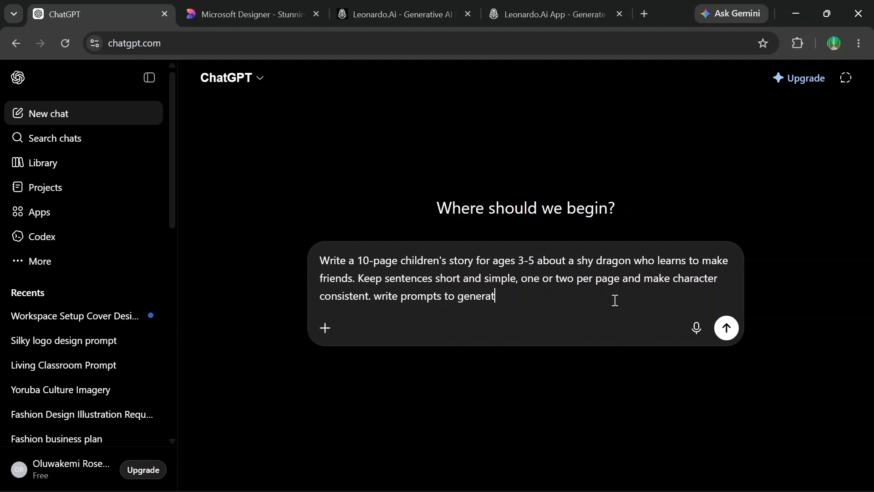
{"action": "type", "text": "e the images "}
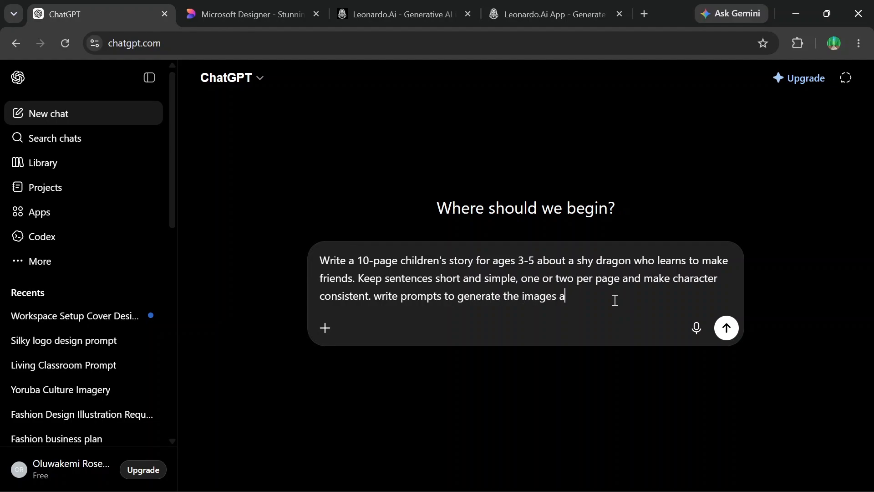
{"action": "type", "text": "and images w"}
{"action": "type", "text": "ittle"}
{"action": "key", "text": "BackSpace"}
{"action": "key", "text": "BackSpace"}
{"action": "key", "text": "BackSpace"}
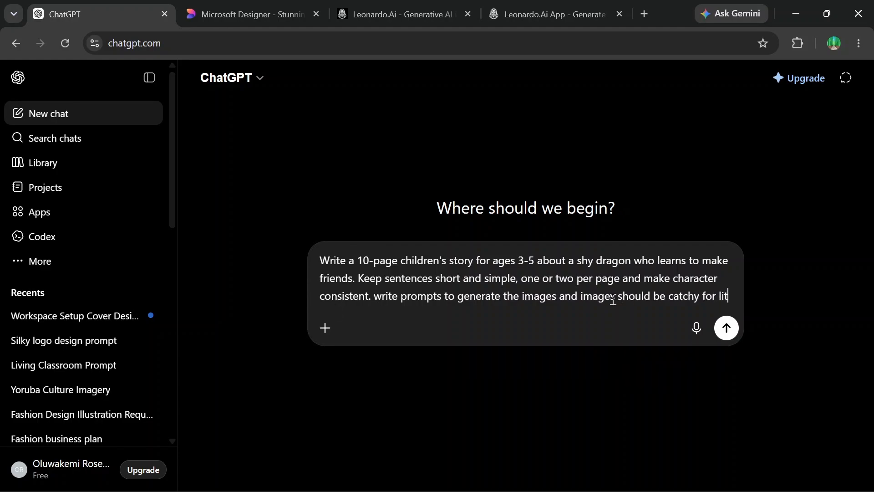
{"action": "type", "text": "the age mentioned"}
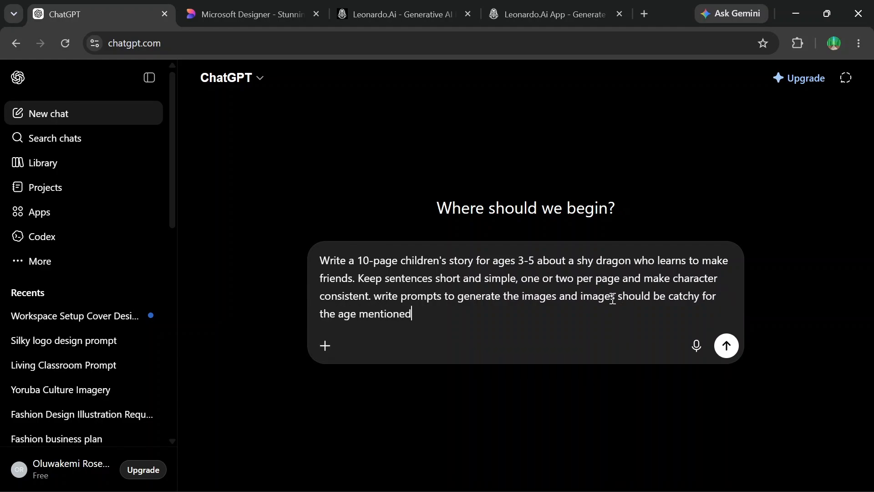
{"action": "type", "text": "."}
{"action": "key", "text": "Return"}
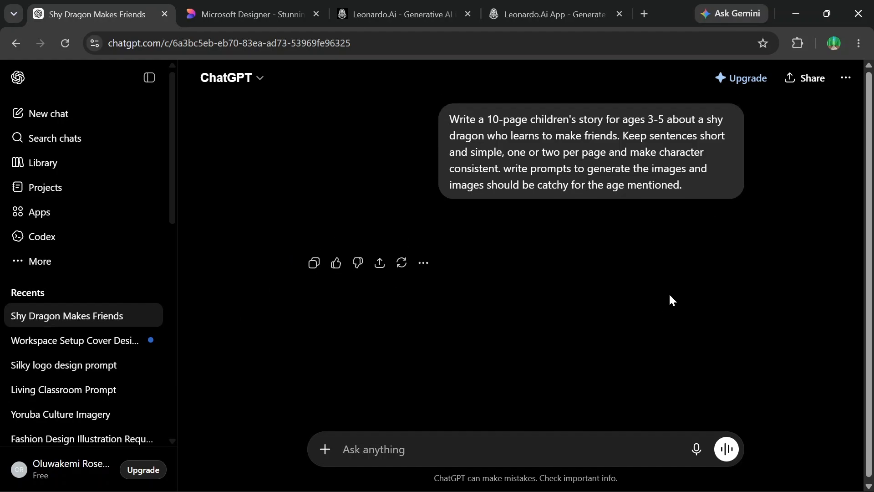
Regenerate the empty reply, copy the sent story prompt and leave this chat
{"action": "left_click", "coordinate": [407, 274]}
{"action": "left_click", "coordinate": [414, 186]}
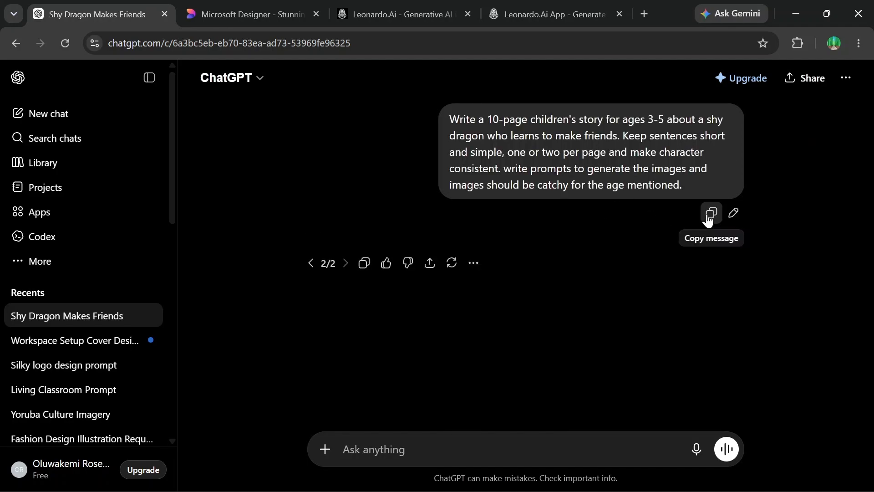
{"action": "left_click", "coordinate": [711, 213]}
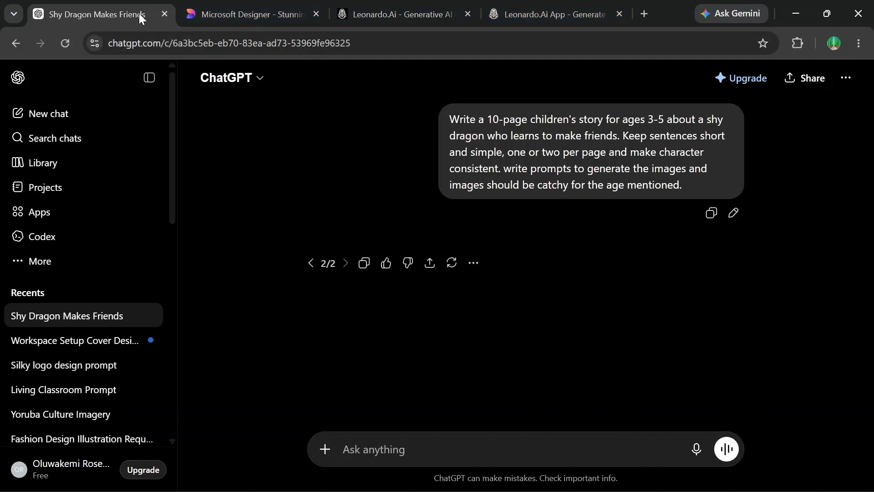
{"action": "left_click", "coordinate": [164, 15]}
{"action": "left_click", "coordinate": [497, 13]}
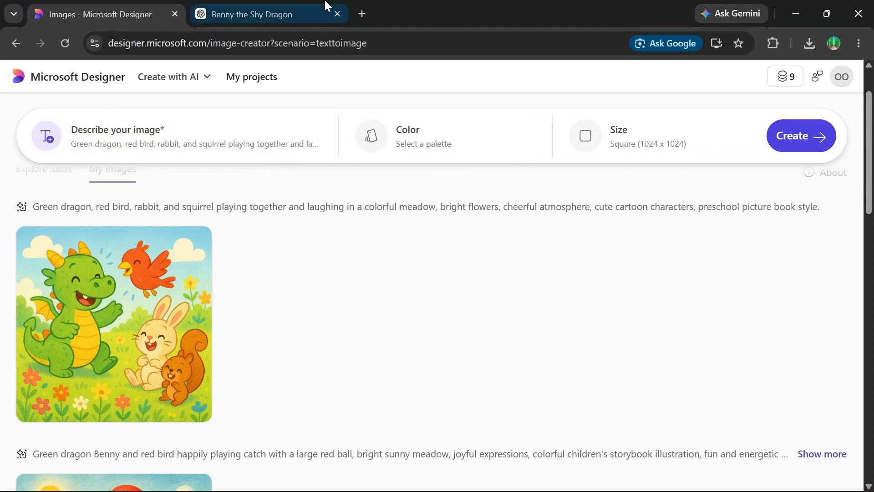
Switch to the Benny the Shy Dragon chat in ChatGPT and copy the Page 9 image prompt
{"action": "left_click", "coordinate": [258, 11]}
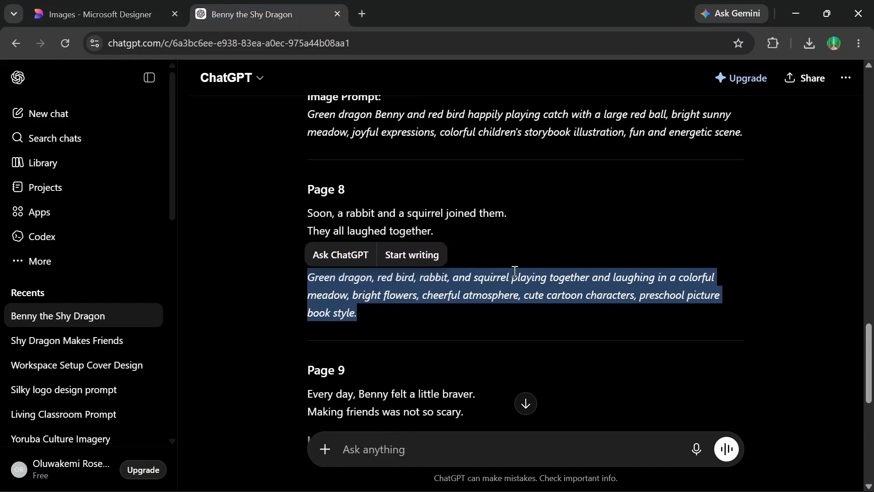
{"action": "scroll", "coordinate": [512, 269], "scroll_direction": "up", "scroll_amount": 10}
{"action": "scroll", "coordinate": [512, 273], "scroll_direction": "down", "scroll_amount": 6}
{"action": "scroll", "coordinate": [510, 273], "scroll_direction": "down", "scroll_amount": 14}
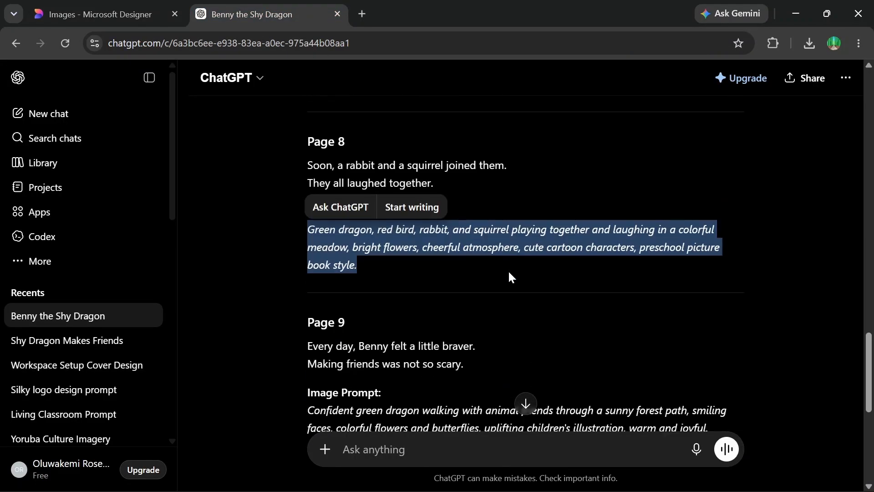
{"action": "scroll", "coordinate": [508, 271], "scroll_direction": "up", "scroll_amount": 3}
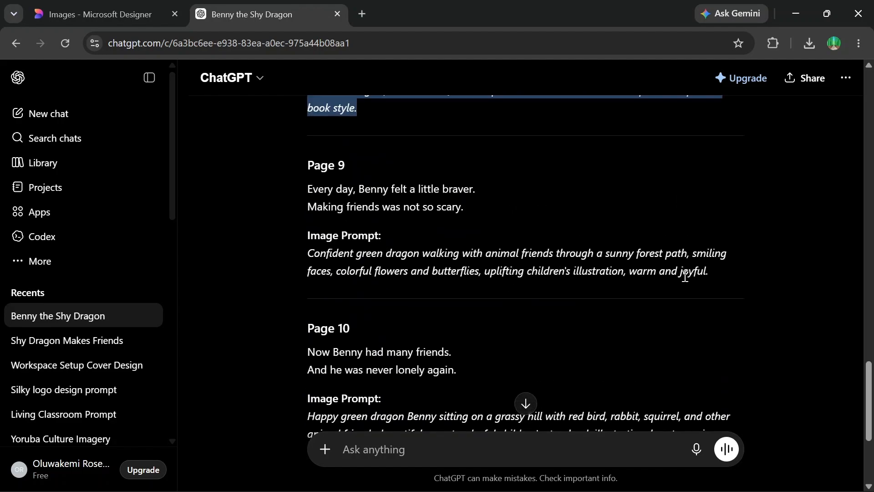
{"action": "left_click_drag", "start_coordinate": [708, 272], "coordinate": [308, 257]}
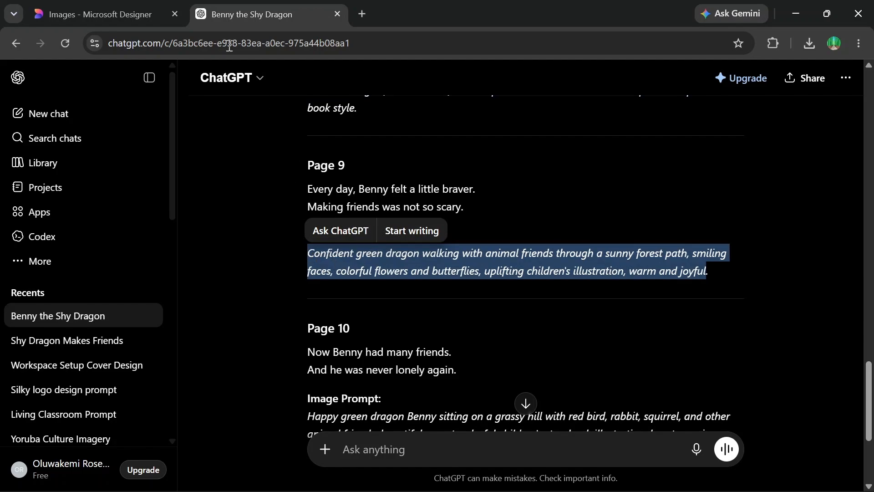
Switch to Microsoft Designer, replace the image description with the copied Page 9 prompt and generate the image
{"action": "left_click", "coordinate": [111, 9]}
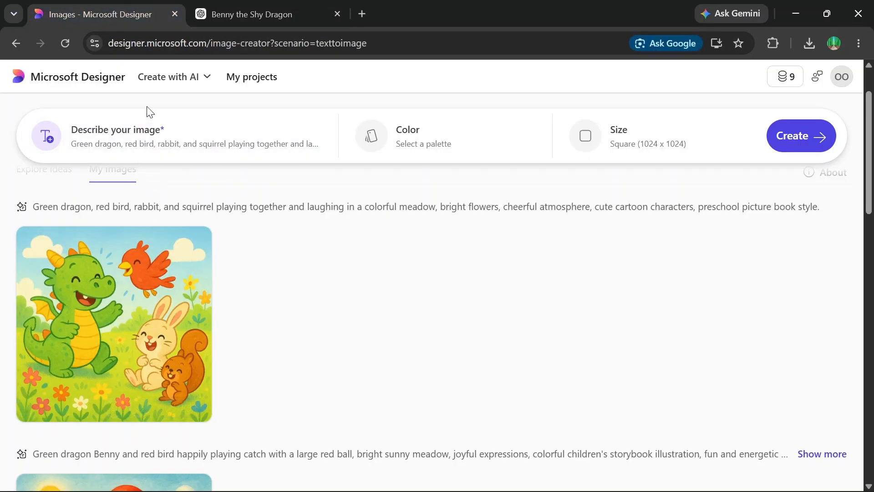
{"action": "scroll", "coordinate": [273, 218], "scroll_direction": "up", "scroll_amount": 2}
{"action": "left_click", "coordinate": [219, 185]}
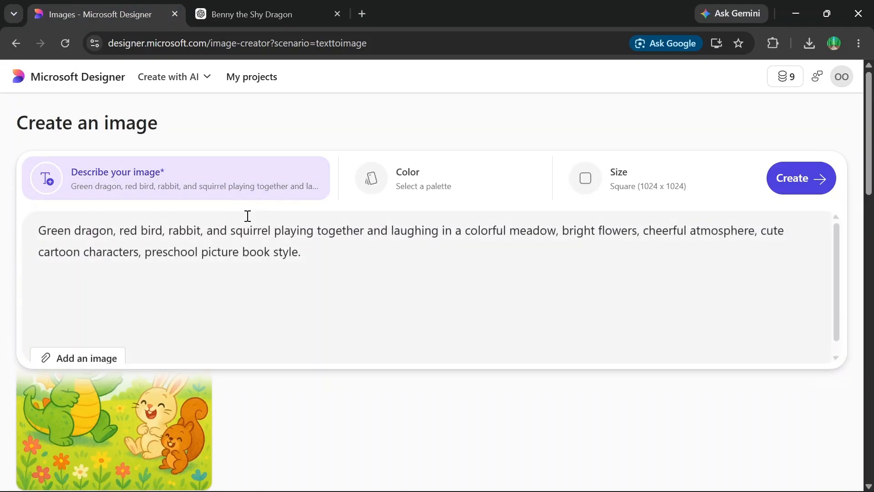
{"action": "left_click_drag", "start_coordinate": [303, 251], "coordinate": [25, 231]}
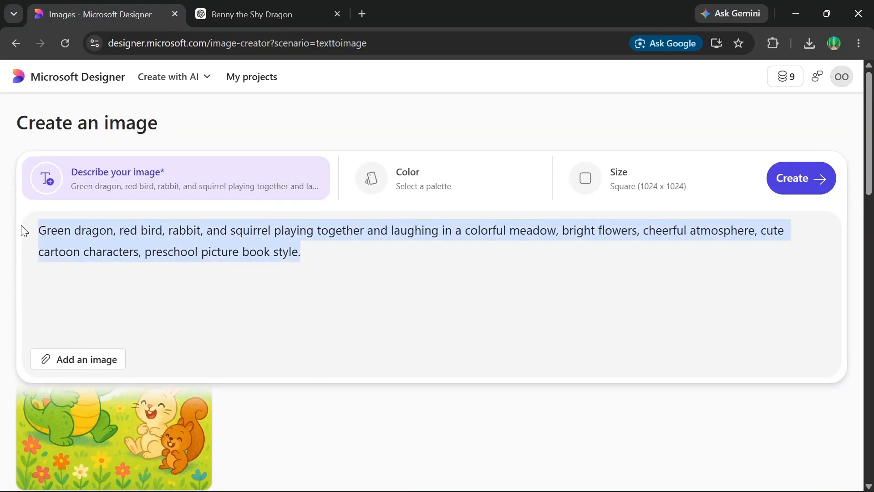
{"action": "key", "text": "ctrl+v"}
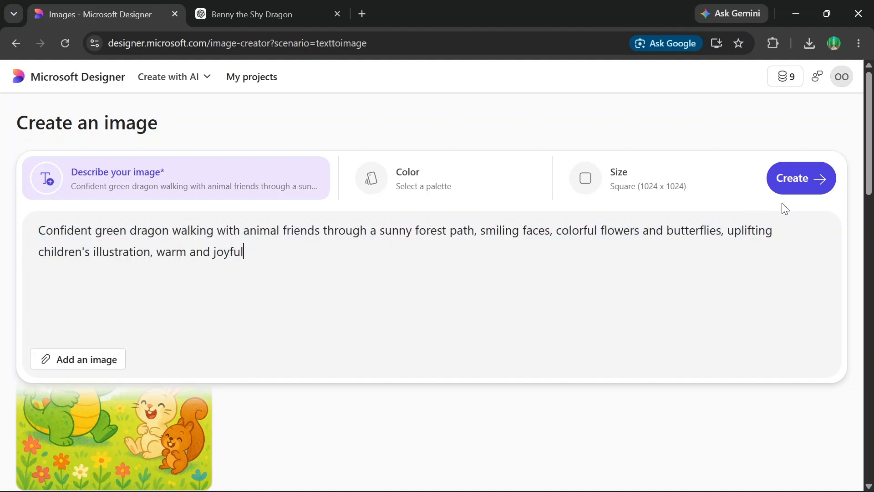
{"action": "left_click", "coordinate": [796, 182]}
Examine the newly requested Page 9 illustration and the earlier dragon illustrations among the generated images
{"action": "scroll", "coordinate": [411, 337], "scroll_direction": "down", "scroll_amount": 3}
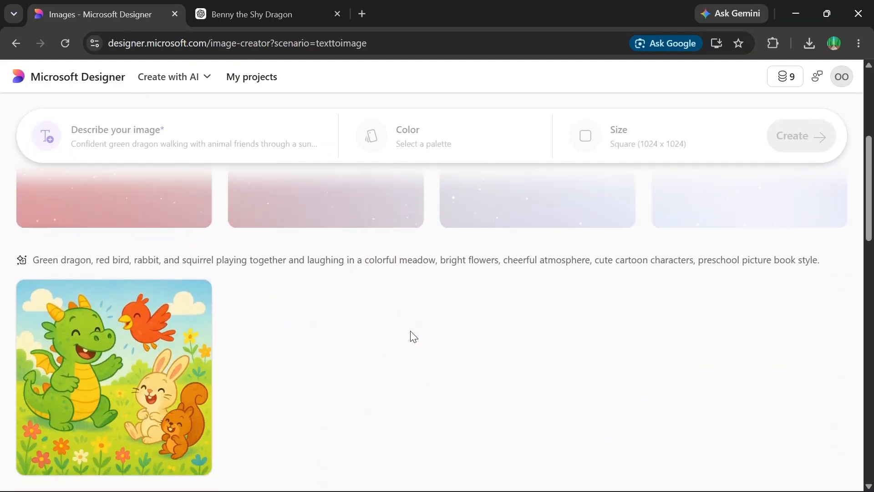
{"action": "scroll", "coordinate": [412, 337], "scroll_direction": "down", "scroll_amount": 5}
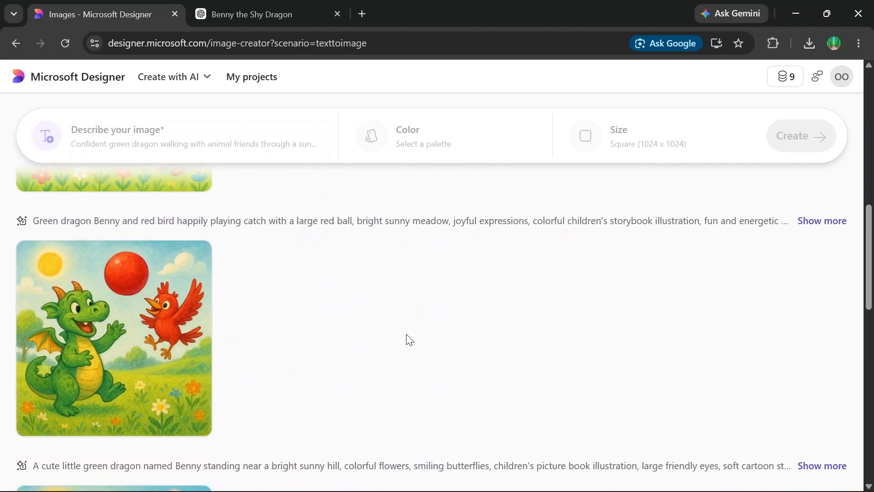
{"action": "scroll", "coordinate": [410, 339], "scroll_direction": "down", "scroll_amount": 5}
{"action": "scroll", "coordinate": [408, 341], "scroll_direction": "up", "scroll_amount": 6}
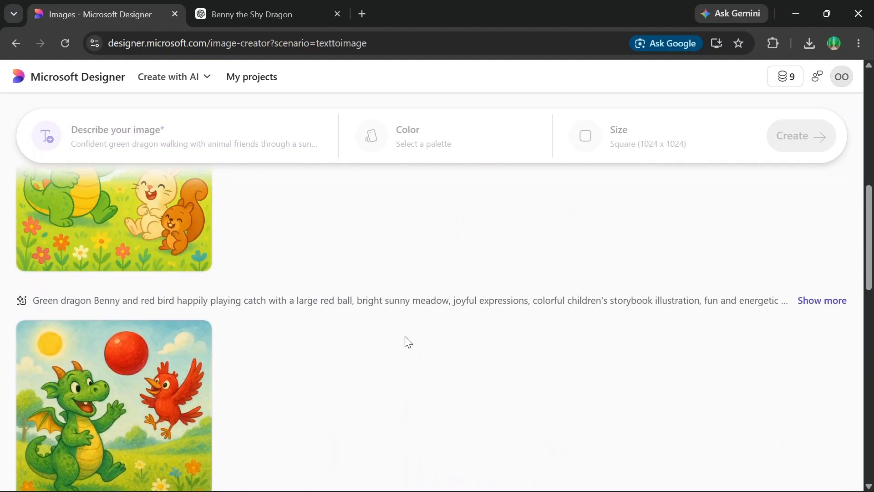
{"action": "scroll", "coordinate": [408, 342], "scroll_direction": "up", "scroll_amount": 4}
{"action": "scroll", "coordinate": [408, 343], "scroll_direction": "down", "scroll_amount": 6}
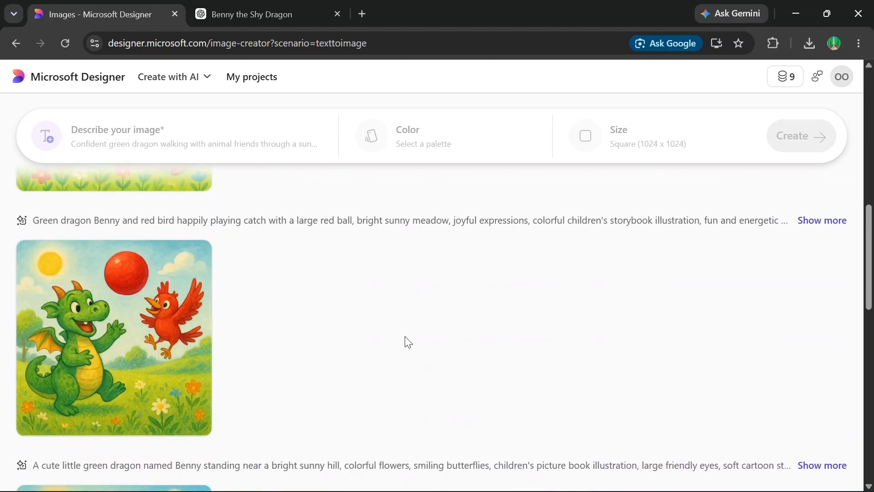
{"action": "scroll", "coordinate": [408, 342], "scroll_direction": "up", "scroll_amount": 4}
{"action": "scroll", "coordinate": [405, 336], "scroll_direction": "up", "scroll_amount": 5}
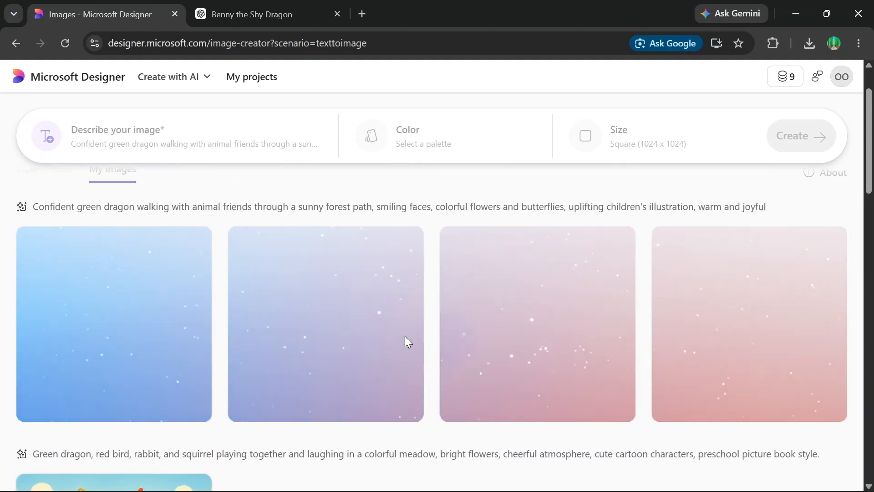
{"action": "scroll", "coordinate": [404, 341], "scroll_direction": "down", "scroll_amount": 1}
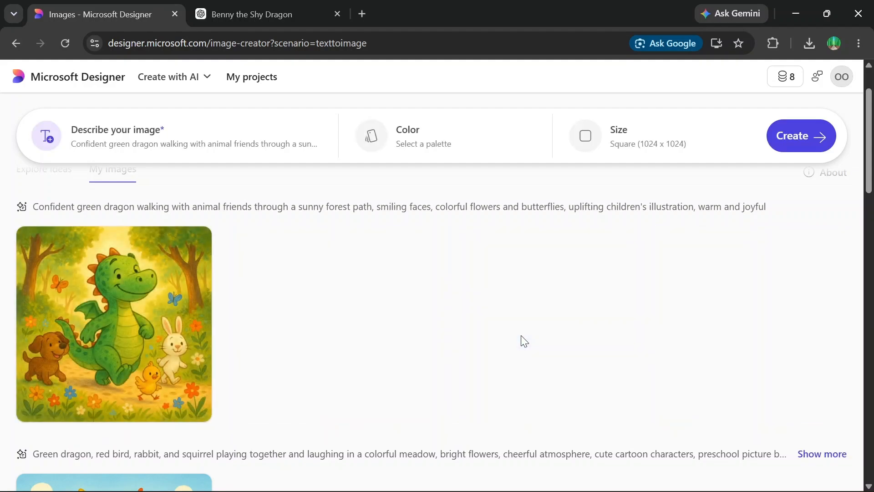
{"action": "scroll", "coordinate": [184, 375], "scroll_direction": "down", "scroll_amount": 1}
{"action": "scroll", "coordinate": [184, 375], "scroll_direction": "down", "scroll_amount": 2}
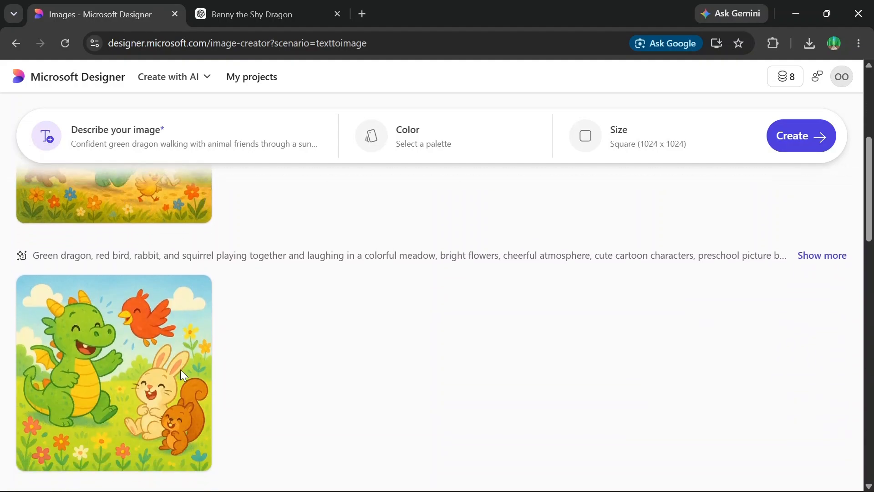
{"action": "scroll", "coordinate": [182, 375], "scroll_direction": "up", "scroll_amount": 1}
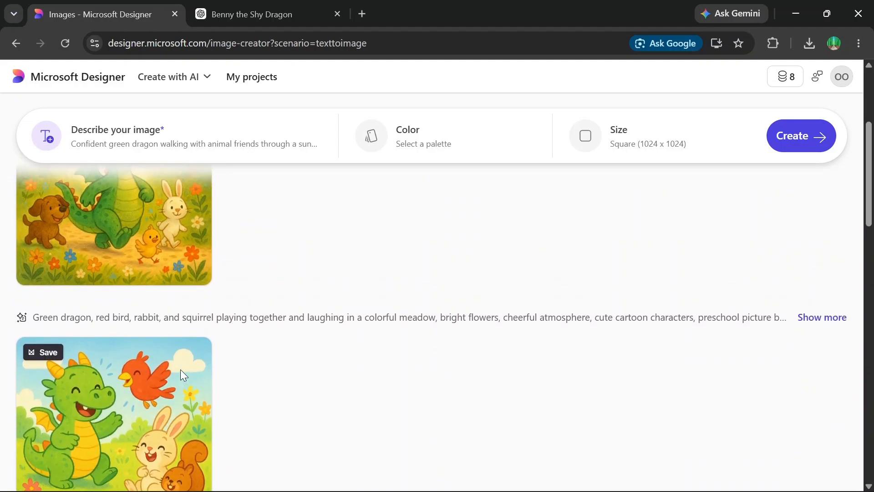
{"action": "scroll", "coordinate": [180, 369], "scroll_direction": "down", "scroll_amount": 2}
{"action": "scroll", "coordinate": [180, 370], "scroll_direction": "up", "scroll_amount": 5}
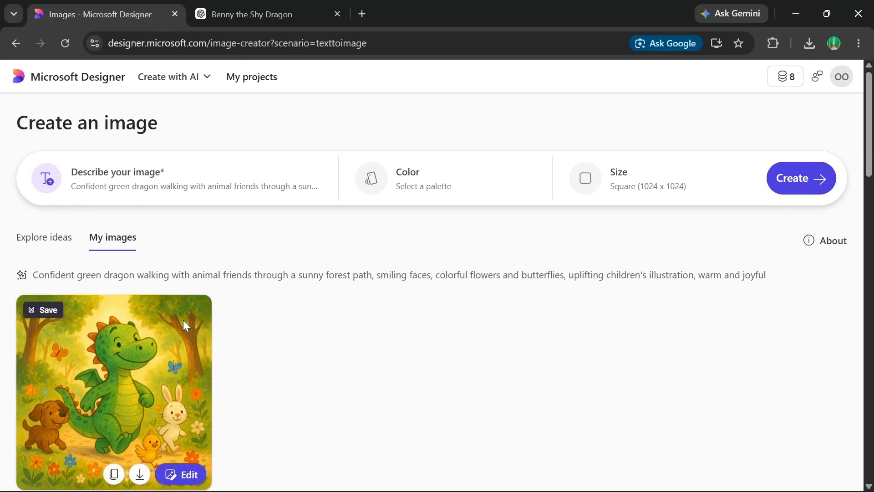
Return to the Benny the Shy Dragon chat in ChatGPT and copy the Page 10 image prompt
{"action": "left_click", "coordinate": [239, 15]}
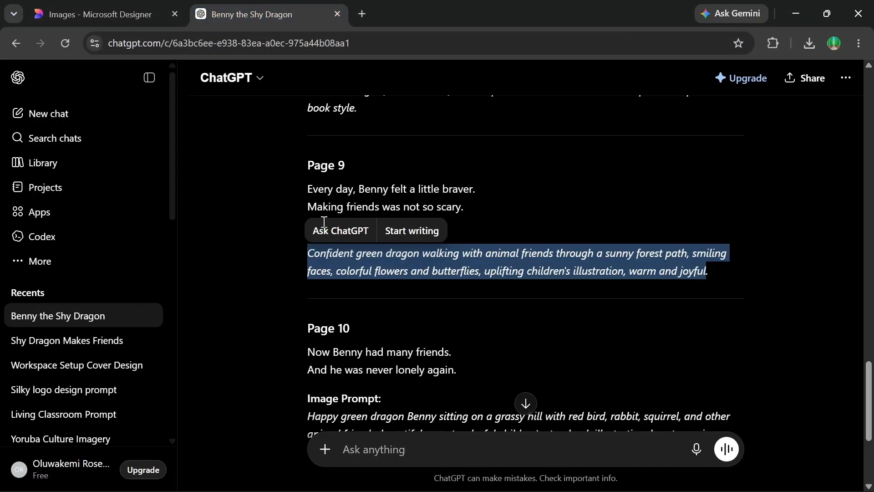
{"action": "scroll", "coordinate": [465, 367], "scroll_direction": "down", "scroll_amount": 3}
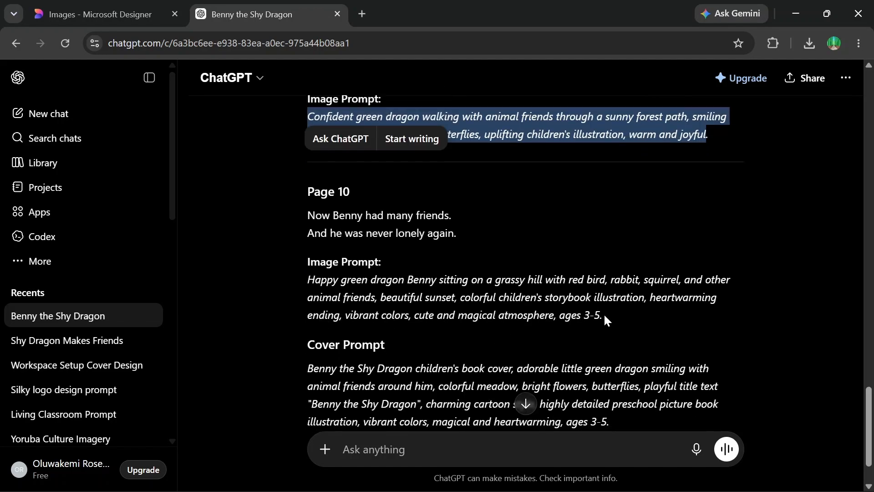
{"action": "left_click_drag", "start_coordinate": [603, 312], "coordinate": [295, 279]}
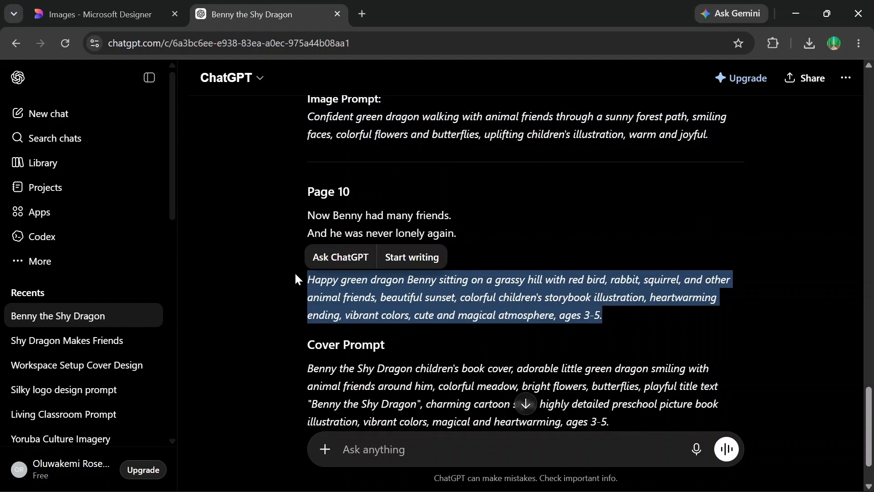
{"action": "scroll", "coordinate": [410, 304], "scroll_direction": "down", "scroll_amount": 2}
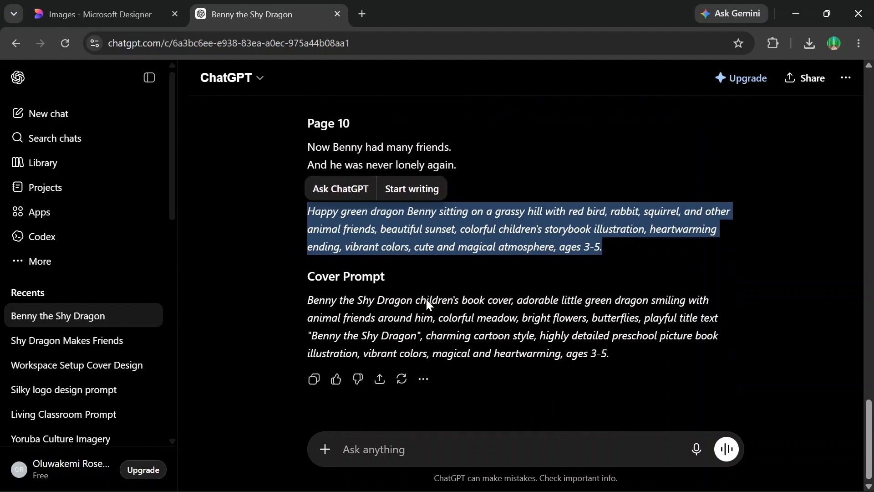
Switch back to Microsoft Designer, replace the image description with the copied Page 10 prompt and generate the image
{"action": "left_click", "coordinate": [117, 7]}
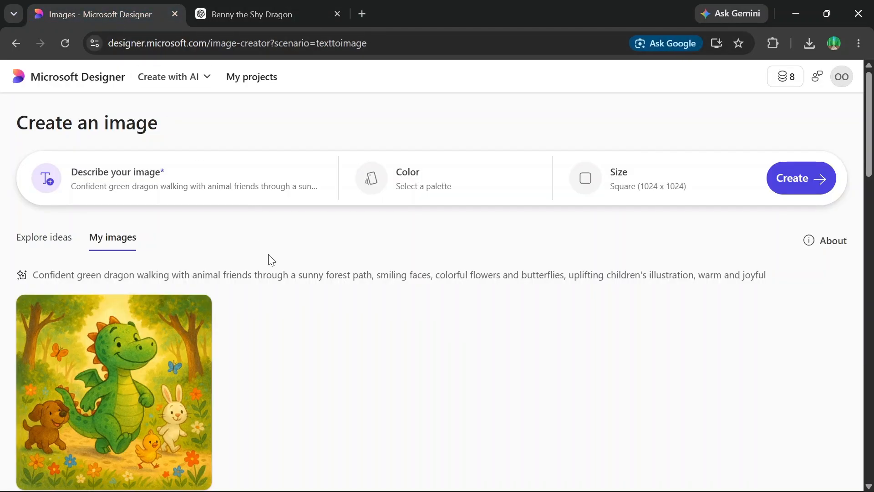
{"action": "left_click", "coordinate": [184, 175]}
{"action": "left_click_drag", "start_coordinate": [255, 253], "coordinate": [2, 223]}
{"action": "key", "text": "ctrl+v"}
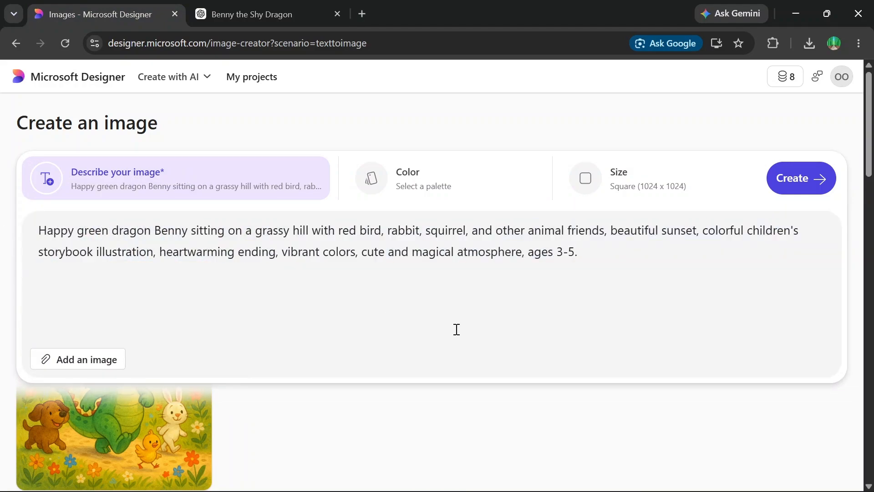
{"action": "left_click", "coordinate": [771, 187]}
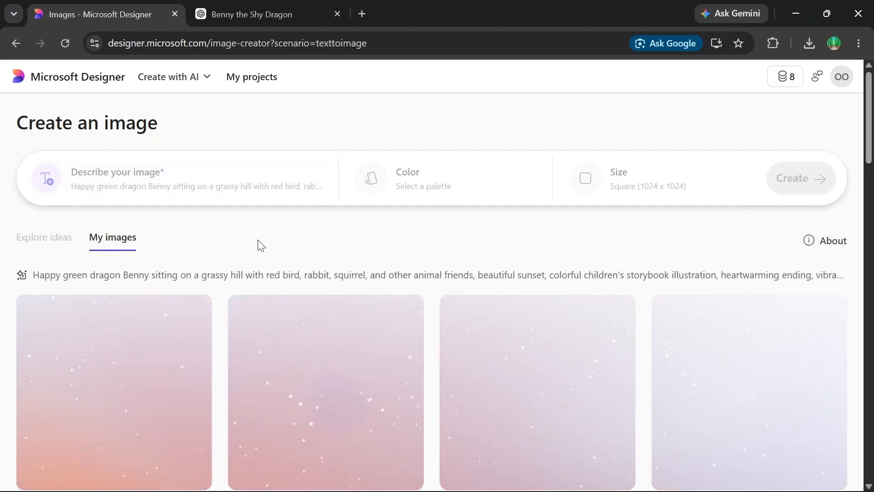
{"action": "scroll", "coordinate": [259, 244], "scroll_direction": "down", "scroll_amount": 2}
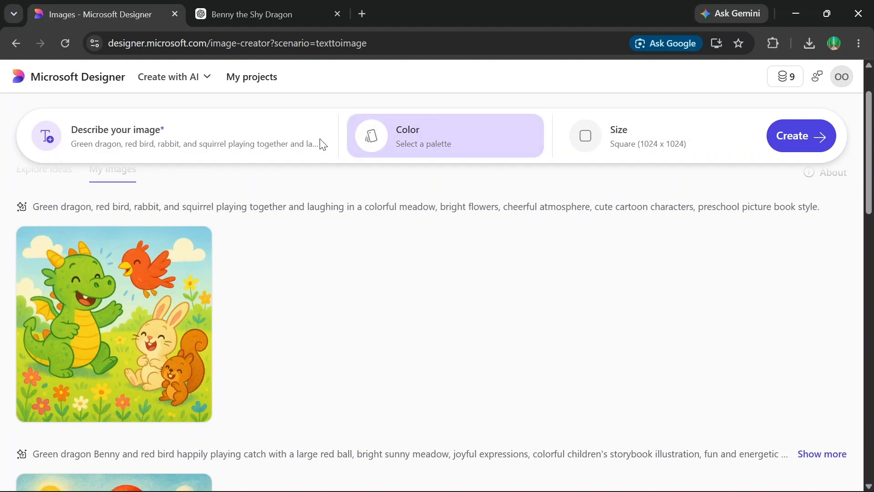
Switch to the Benny the Shy Dragon chat in ChatGPT and copy the image prompt for Page 9
{"action": "left_click", "coordinate": [255, 5]}
{"action": "scroll", "coordinate": [520, 266], "scroll_direction": "down", "scroll_amount": 1}
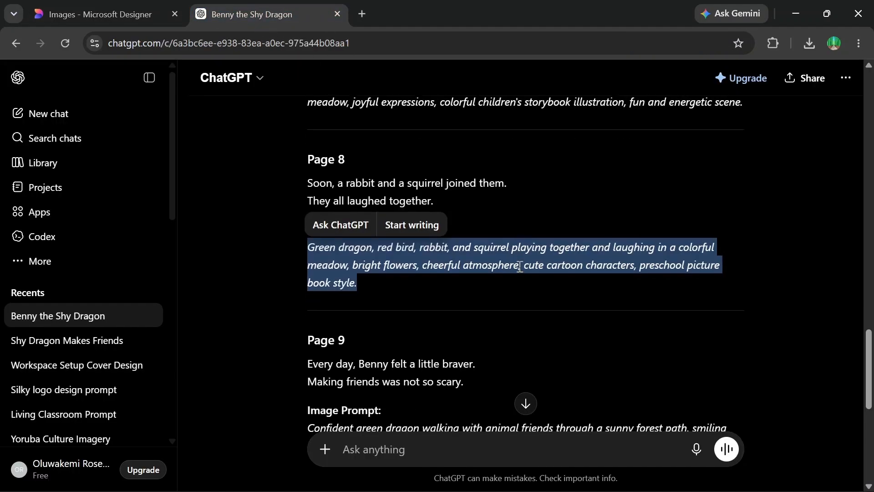
{"action": "scroll", "coordinate": [520, 266], "scroll_direction": "up", "scroll_amount": 10}
{"action": "scroll", "coordinate": [512, 275], "scroll_direction": "down", "scroll_amount": 5}
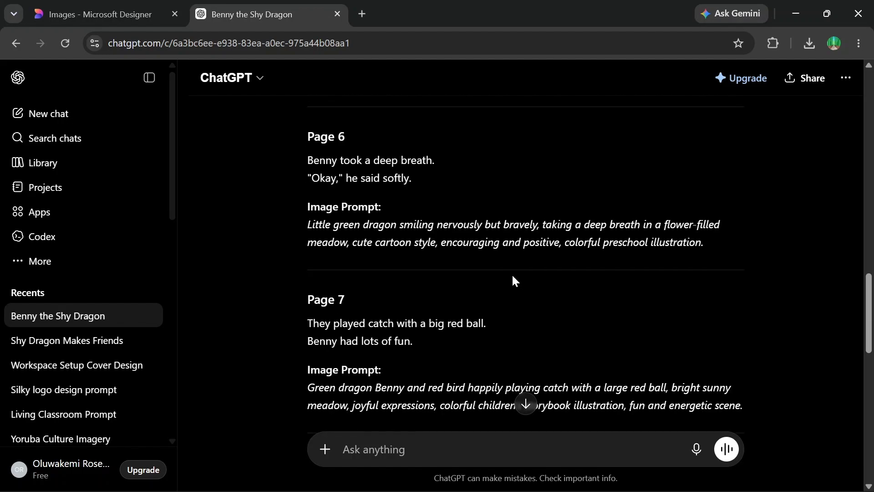
{"action": "scroll", "coordinate": [507, 270], "scroll_direction": "down", "scroll_amount": 10}
{"action": "scroll", "coordinate": [507, 271], "scroll_direction": "up", "scroll_amount": 3}
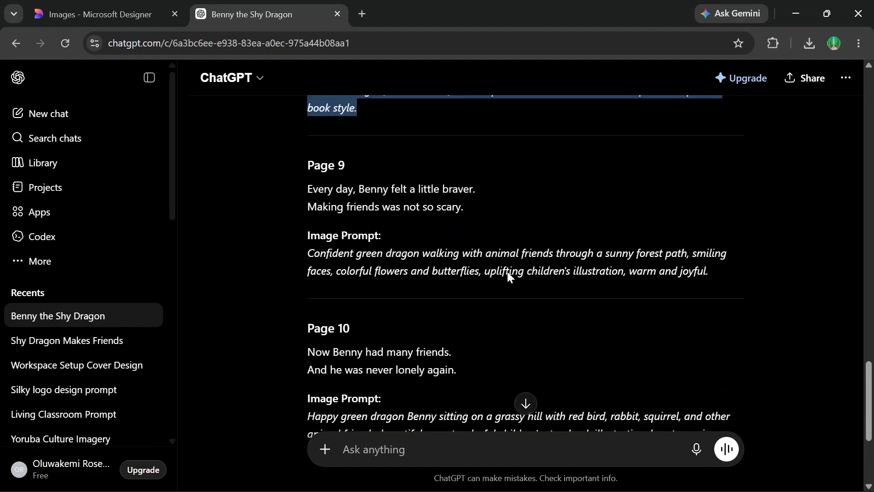
{"action": "left_click_drag", "start_coordinate": [708, 272], "coordinate": [306, 255]}
{"action": "key", "text": "ctrl+c"}
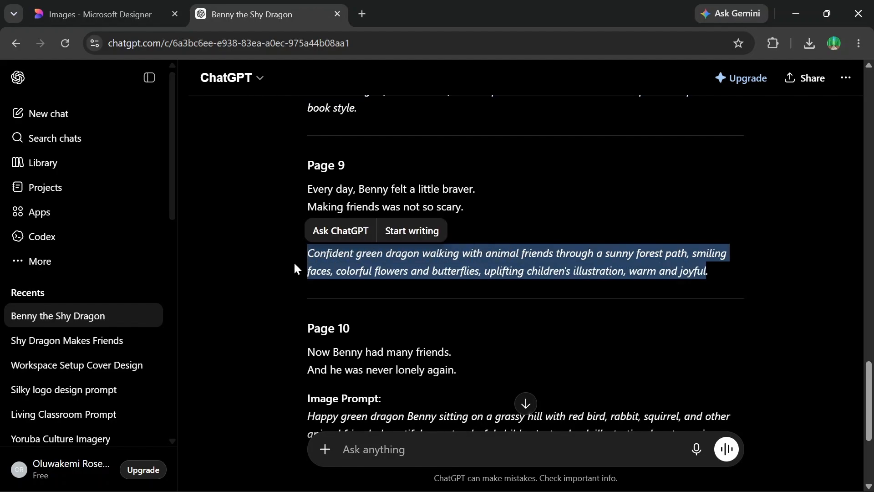
Go back to Microsoft Designer, replace the image description with the copied Page 9 forest path prompt and create the image
{"action": "left_click", "coordinate": [109, 8]}
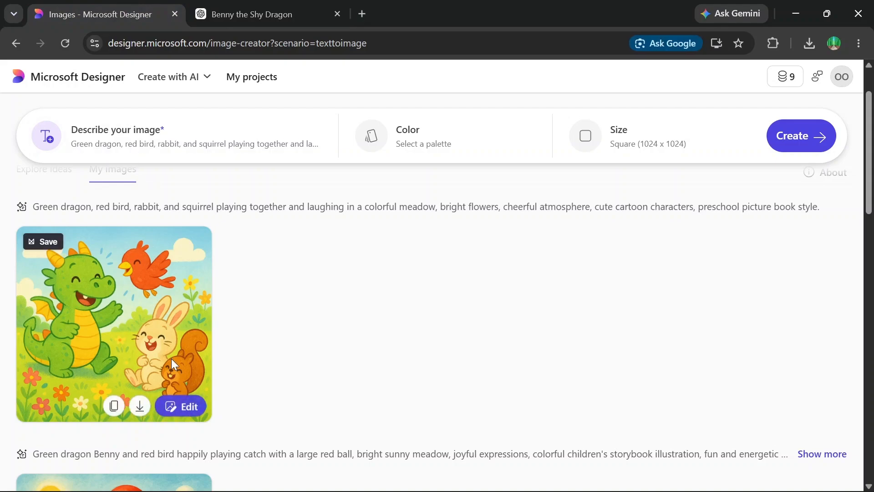
{"action": "scroll", "coordinate": [260, 200], "scroll_direction": "up", "scroll_amount": 2}
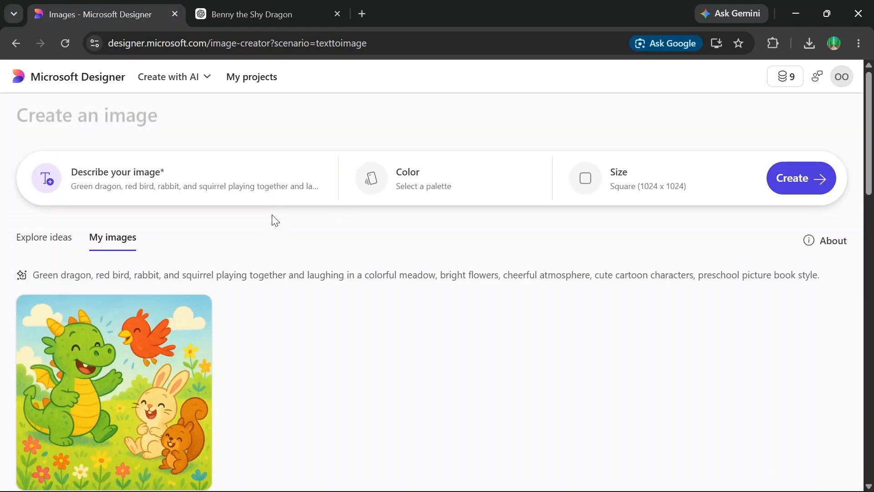
{"action": "left_click", "coordinate": [220, 188]}
{"action": "left_click_drag", "start_coordinate": [305, 250], "coordinate": [25, 224]}
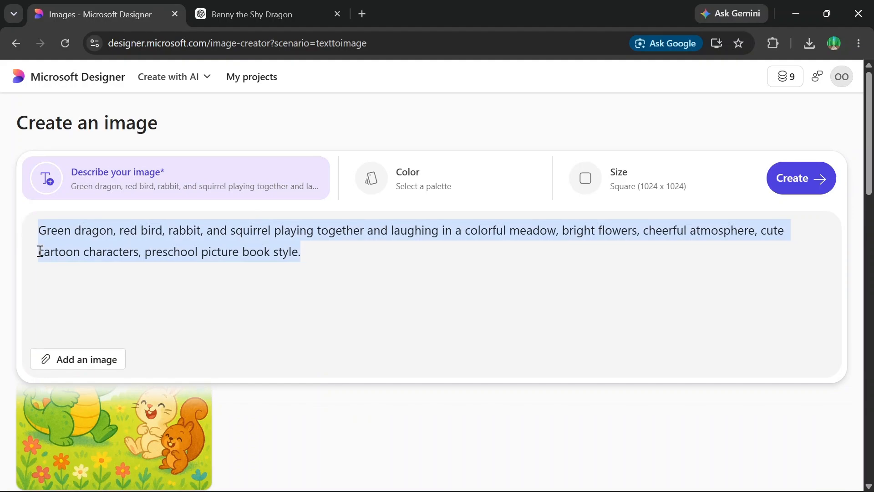
{"action": "key", "text": "ctrl+v"}
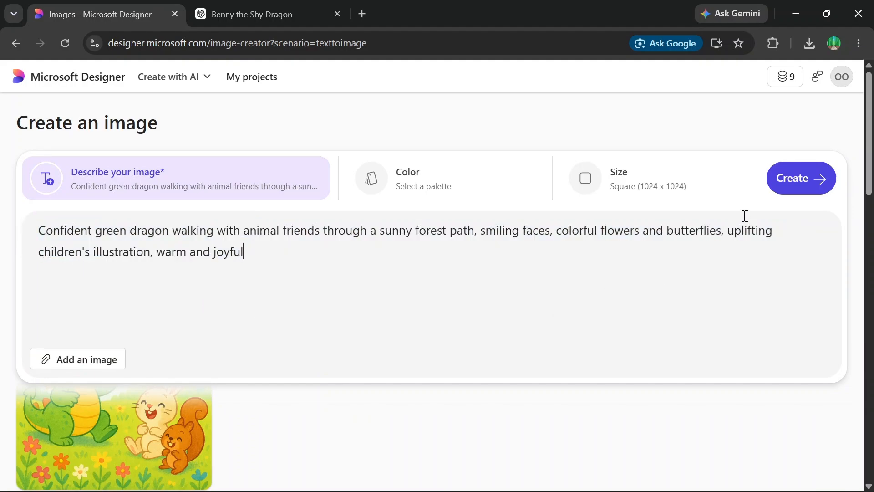
{"action": "left_click", "coordinate": [798, 182]}
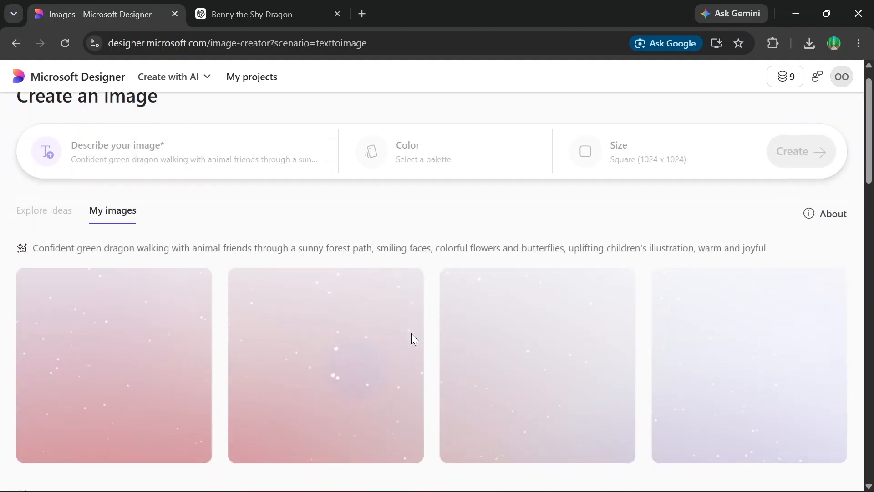
Look through the earlier dragon illustrations while the Page 9 forest path image is generating
{"action": "scroll", "coordinate": [410, 332], "scroll_direction": "down", "scroll_amount": 6}
{"action": "scroll", "coordinate": [406, 334], "scroll_direction": "up", "scroll_amount": 4}
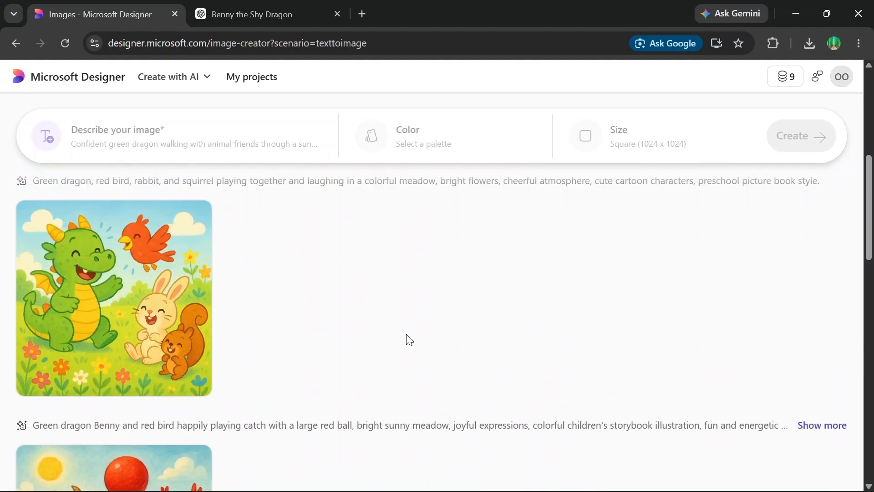
{"action": "scroll", "coordinate": [406, 334], "scroll_direction": "down", "scroll_amount": 2}
{"action": "scroll", "coordinate": [406, 335], "scroll_direction": "down", "scroll_amount": 6}
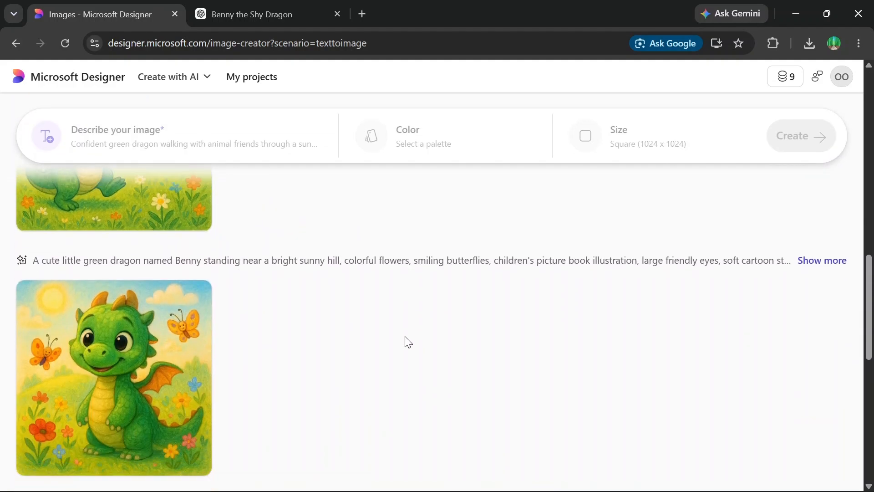
{"action": "scroll", "coordinate": [405, 336], "scroll_direction": "up", "scroll_amount": 4}
{"action": "scroll", "coordinate": [406, 341], "scroll_direction": "up", "scroll_amount": 6}
{"action": "scroll", "coordinate": [407, 342], "scroll_direction": "down", "scroll_amount": 5}
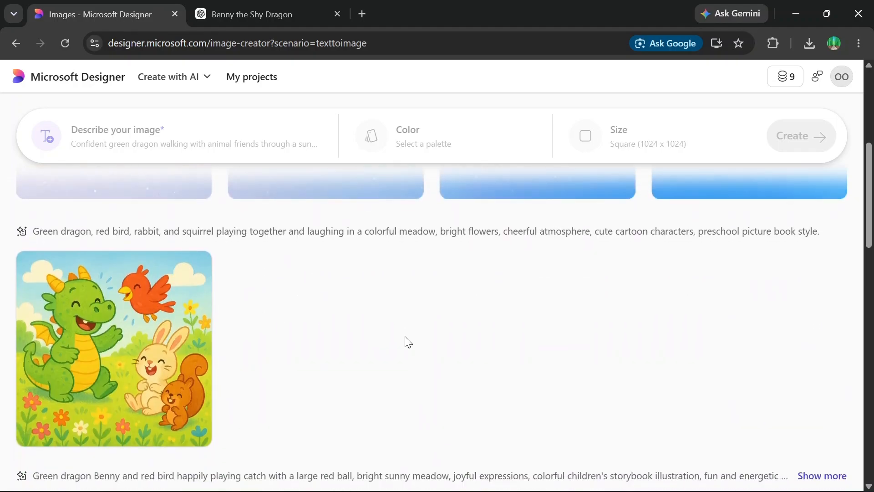
{"action": "scroll", "coordinate": [408, 342], "scroll_direction": "down", "scroll_amount": 1}
{"action": "scroll", "coordinate": [408, 343], "scroll_direction": "up", "scroll_amount": 4}
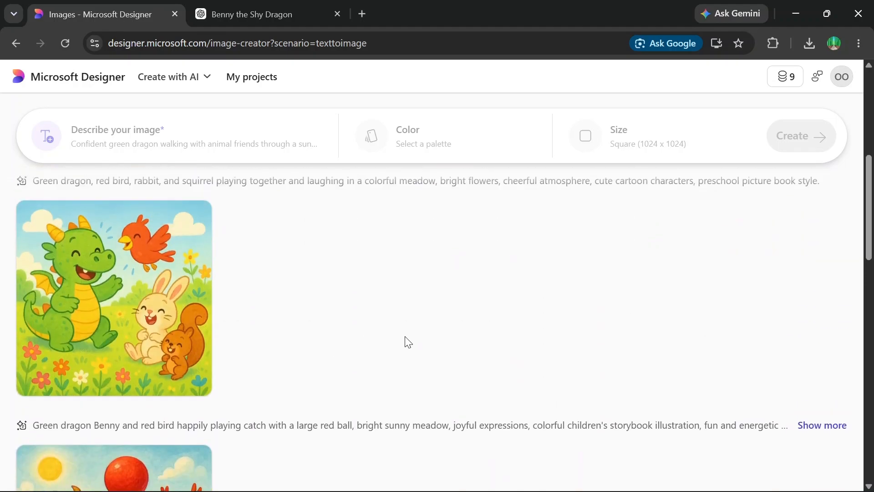
{"action": "scroll", "coordinate": [407, 343], "scroll_direction": "up", "scroll_amount": 1}
{"action": "scroll", "coordinate": [348, 281], "scroll_direction": "down", "scroll_amount": 4}
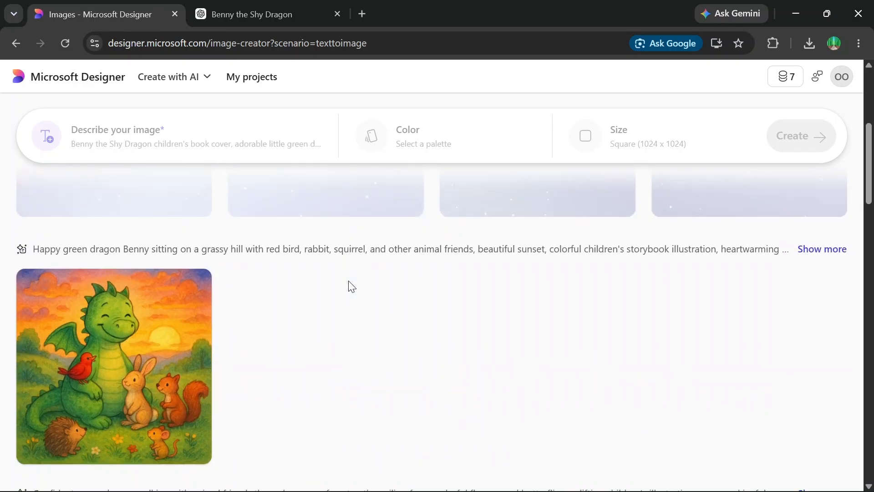
Review the page illustrations and check the progress of the Benny the Shy Dragon book cover generation
{"action": "scroll", "coordinate": [59, 292], "scroll_direction": "down", "scroll_amount": 6}
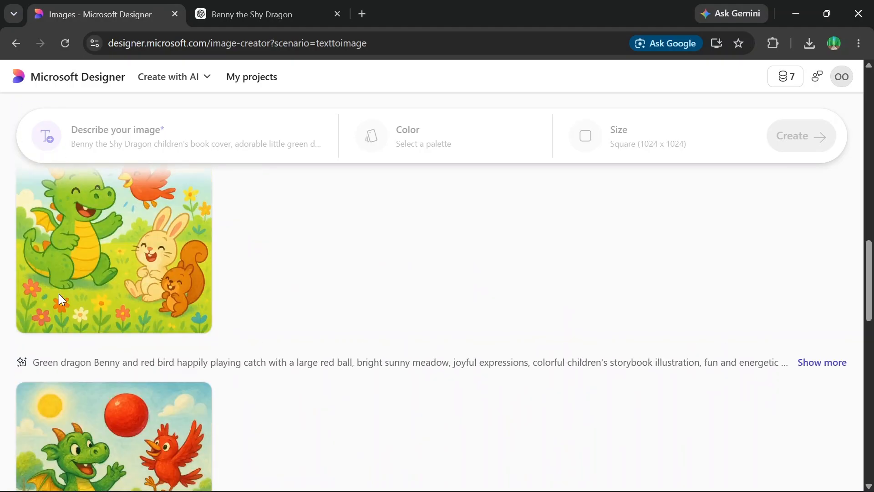
{"action": "scroll", "coordinate": [59, 294], "scroll_direction": "up", "scroll_amount": 8}
{"action": "scroll", "coordinate": [60, 291], "scroll_direction": "down", "scroll_amount": 12}
{"action": "scroll", "coordinate": [61, 291], "scroll_direction": "up", "scroll_amount": 6}
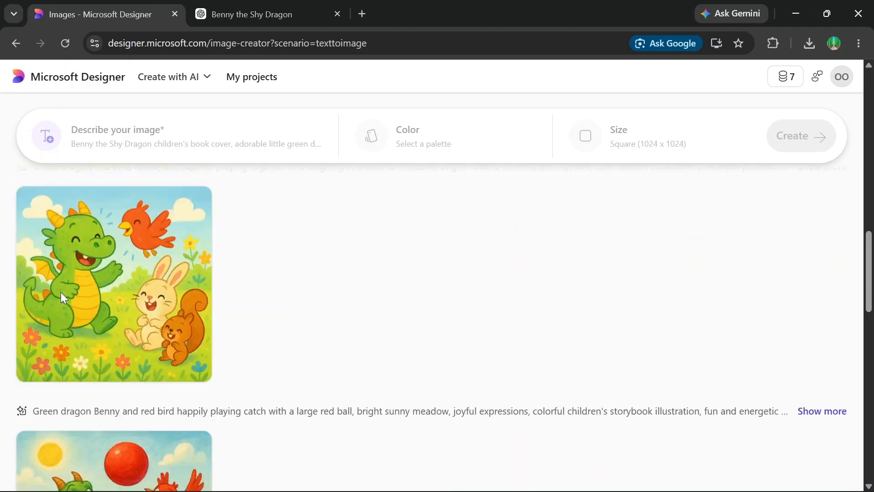
{"action": "scroll", "coordinate": [61, 292], "scroll_direction": "up", "scroll_amount": 10}
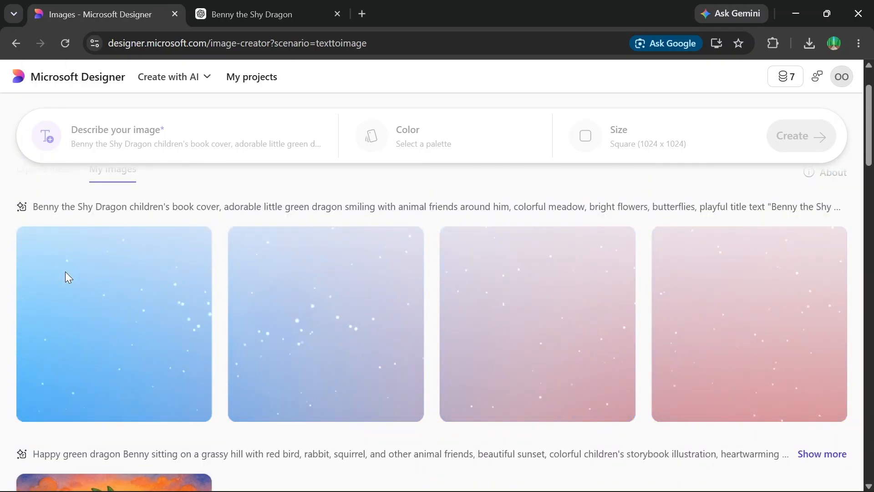
Switch to the Canva eBook design, add a subheading to page 2 and return to the story chat in ChatGPT
{"action": "left_click", "coordinate": [681, 483]}
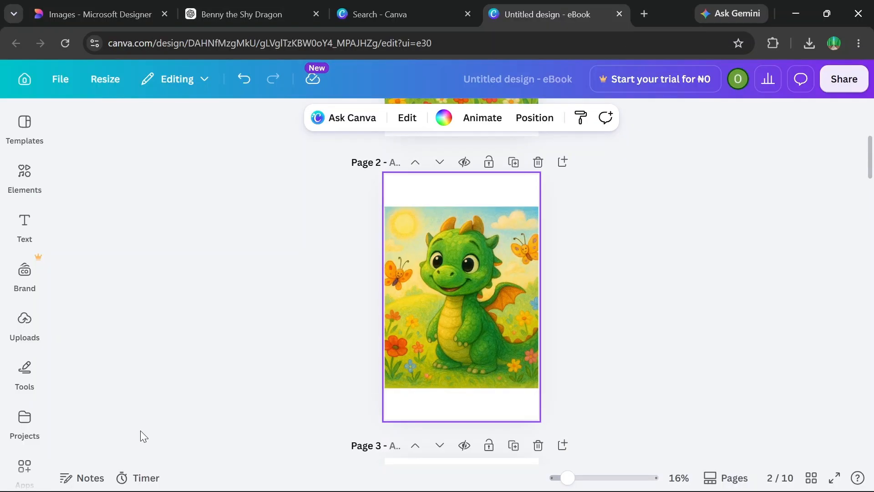
{"action": "left_click", "coordinate": [25, 227]}
{"action": "left_click", "coordinate": [130, 174]}
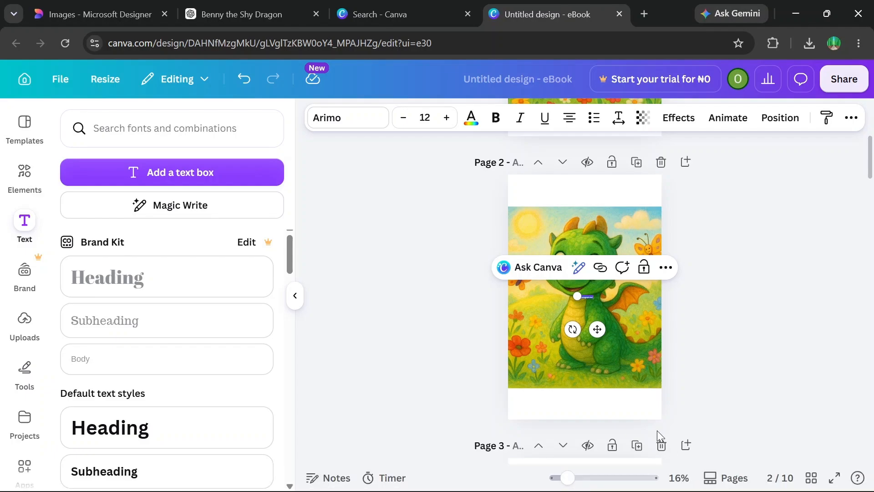
{"action": "left_click", "coordinate": [104, 471]}
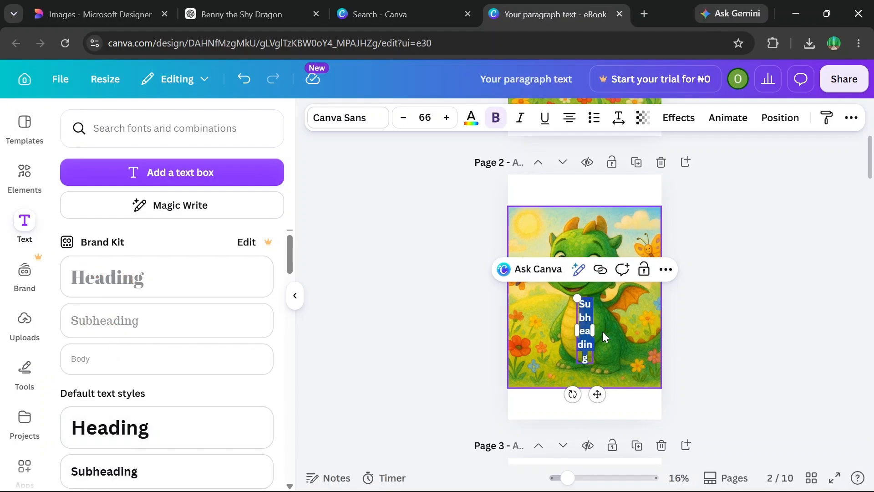
{"action": "left_click_drag", "start_coordinate": [593, 336], "coordinate": [599, 397]}
{"action": "left_click", "coordinate": [225, 13]}
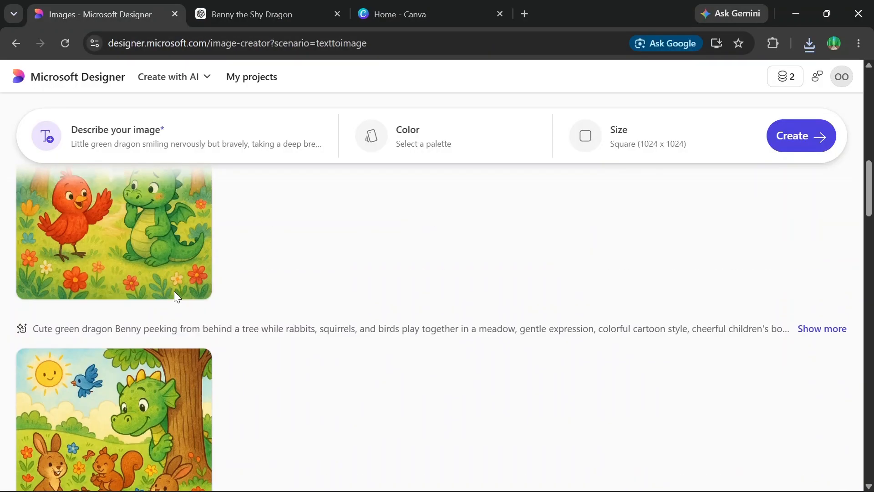
In Microsoft Designer, download the illustrations of the red bird waving at Benny and of Benny hiding behind the round rock
{"action": "scroll", "coordinate": [174, 290], "scroll_direction": "down", "scroll_amount": 4}
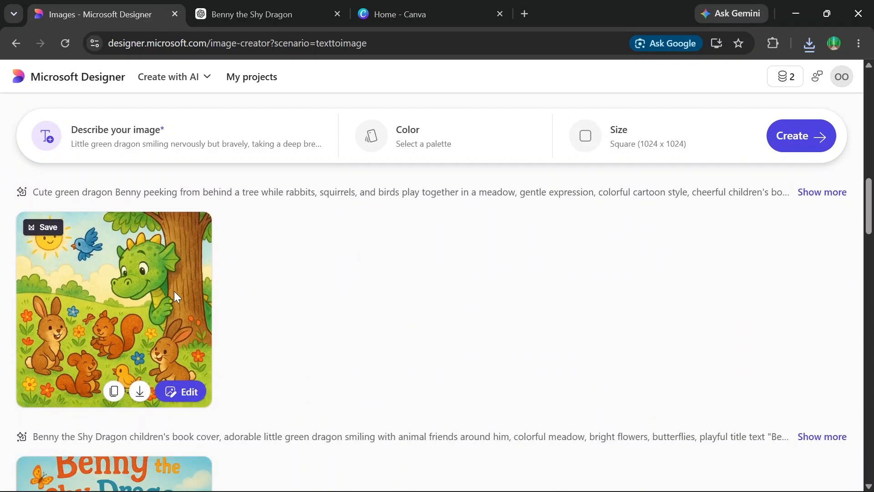
{"action": "scroll", "coordinate": [174, 291], "scroll_direction": "up", "scroll_amount": 10}
{"action": "scroll", "coordinate": [174, 291], "scroll_direction": "down", "scroll_amount": 10}
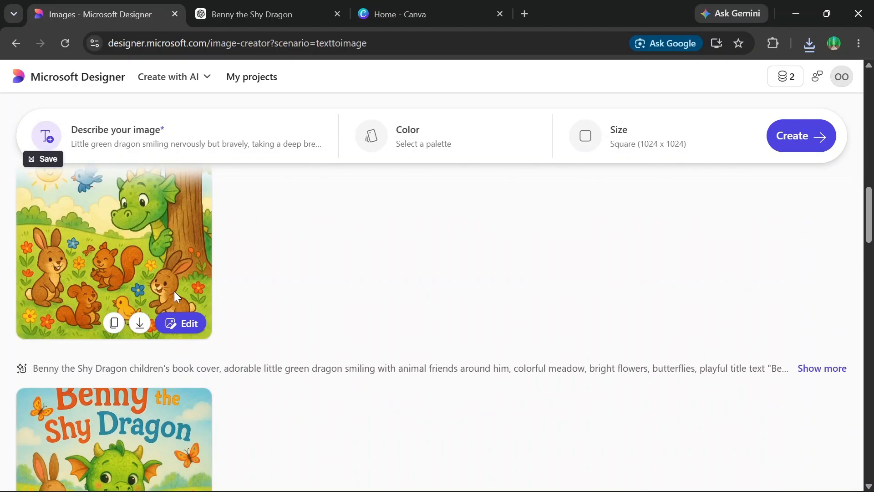
{"action": "scroll", "coordinate": [173, 291], "scroll_direction": "down", "scroll_amount": 1}
{"action": "scroll", "coordinate": [173, 295], "scroll_direction": "up", "scroll_amount": 2}
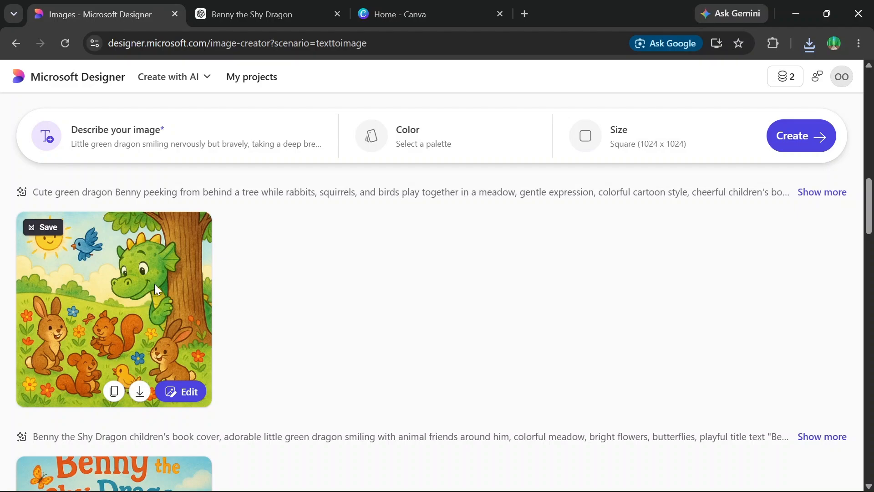
{"action": "scroll", "coordinate": [156, 284], "scroll_direction": "up", "scroll_amount": 5}
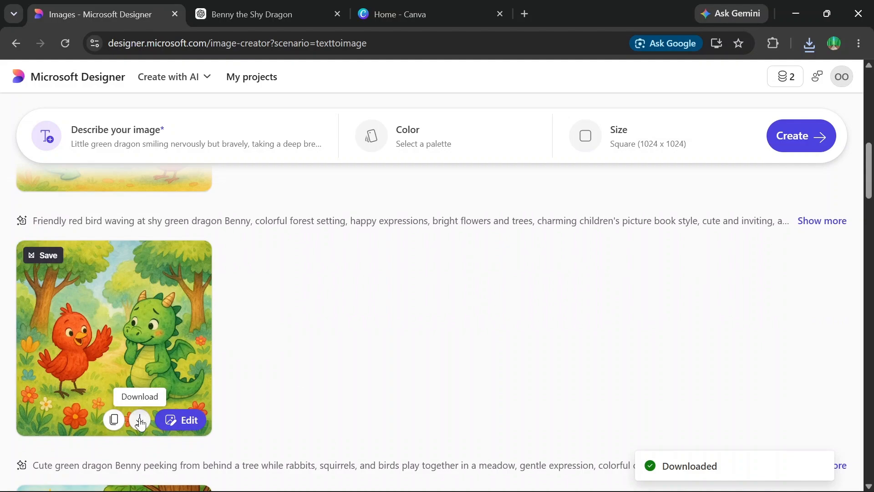
{"action": "scroll", "coordinate": [140, 300], "scroll_direction": "up", "scroll_amount": 4}
{"action": "left_click", "coordinate": [140, 381]}
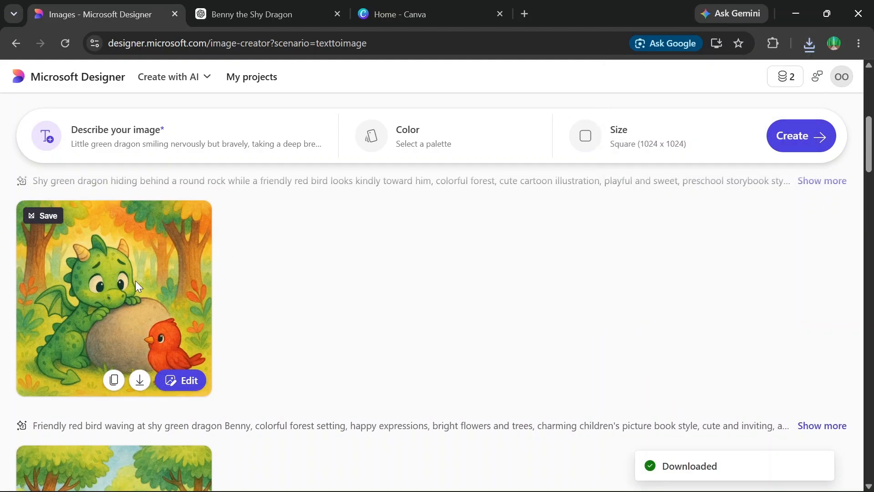
Examine the generated illustrations from the deep-breath scene through the book cover to the sunset and forest path scenes
{"action": "scroll", "coordinate": [135, 280], "scroll_direction": "up", "scroll_amount": 5}
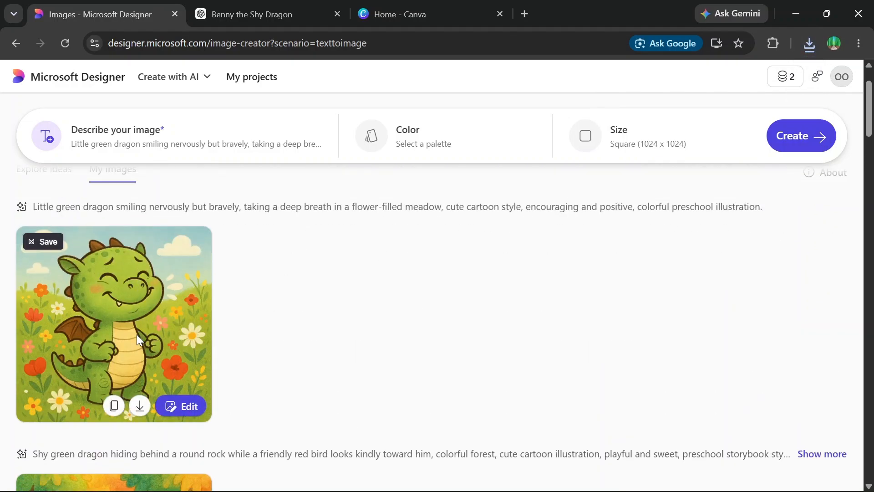
{"action": "scroll", "coordinate": [136, 337], "scroll_direction": "down", "scroll_amount": 10}
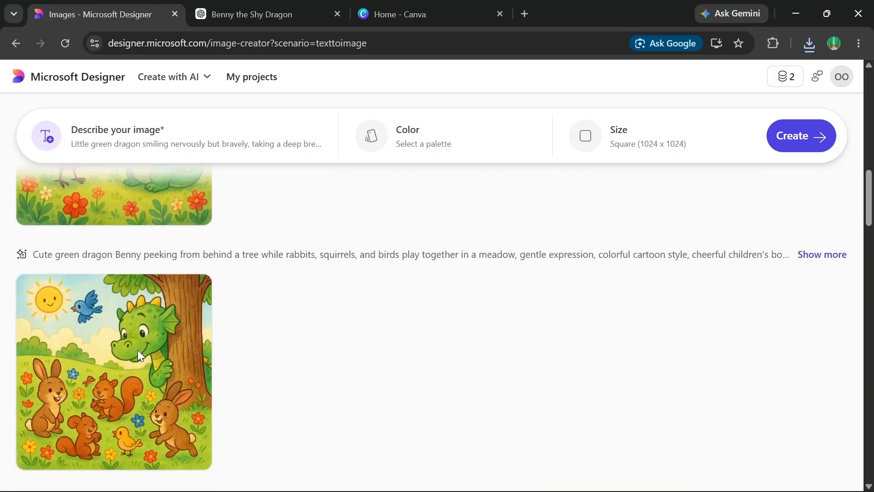
{"action": "scroll", "coordinate": [137, 349], "scroll_direction": "up", "scroll_amount": 12}
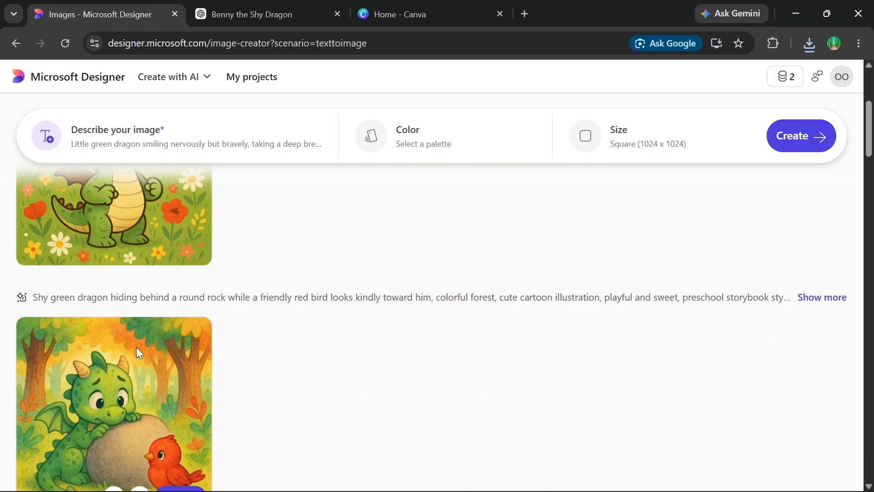
{"action": "scroll", "coordinate": [136, 349], "scroll_direction": "down", "scroll_amount": 15}
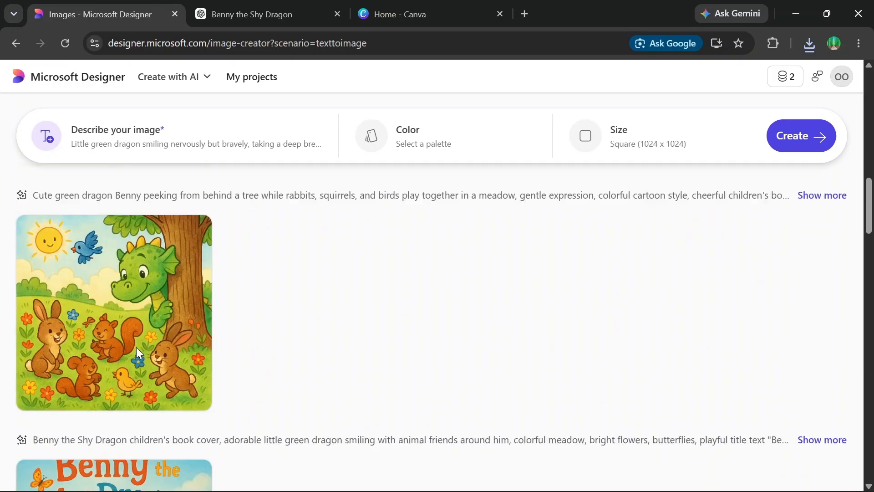
{"action": "scroll", "coordinate": [136, 346], "scroll_direction": "up", "scroll_amount": 2}
{"action": "scroll", "coordinate": [138, 344], "scroll_direction": "down", "scroll_amount": 3}
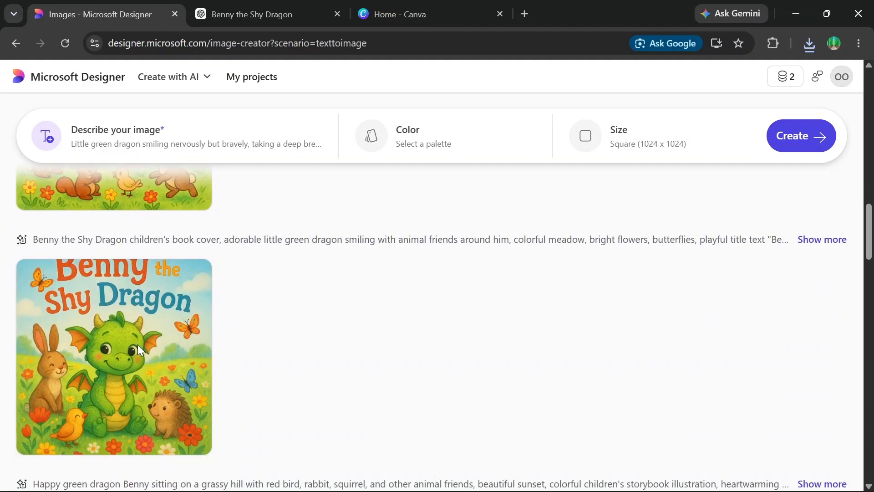
{"action": "scroll", "coordinate": [137, 344], "scroll_direction": "down", "scroll_amount": 10}
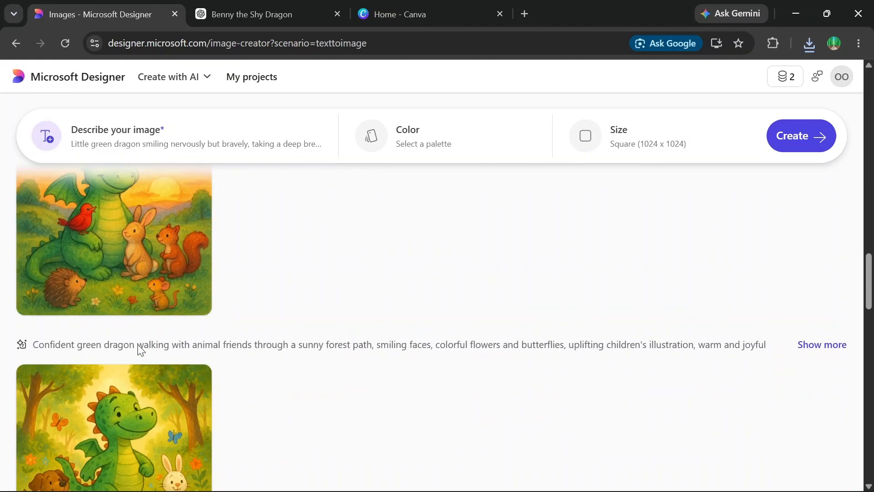
Download the illustrations of Benny playing catch with the red bird and of the dragon, bird, rabbit and squirrel laughing in the meadow
{"action": "scroll", "coordinate": [137, 344], "scroll_direction": "down", "scroll_amount": 6}
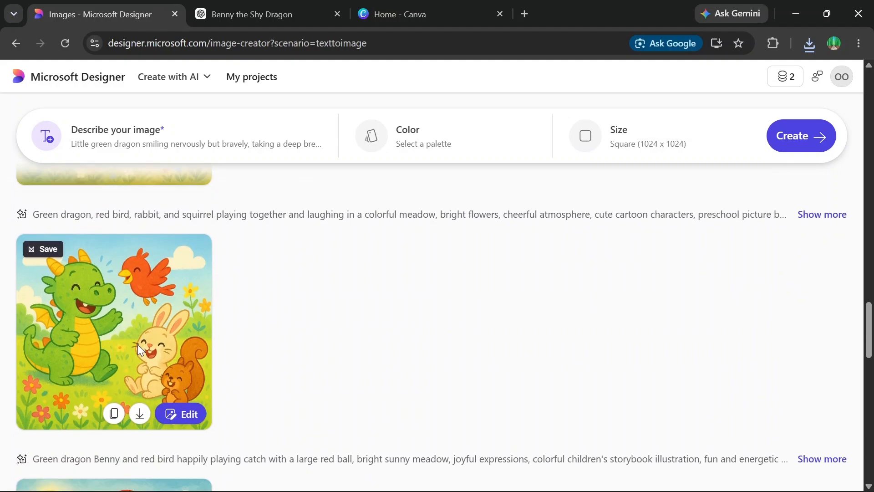
{"action": "scroll", "coordinate": [137, 345], "scroll_direction": "up", "scroll_amount": 2}
{"action": "scroll", "coordinate": [138, 345], "scroll_direction": "down", "scroll_amount": 10}
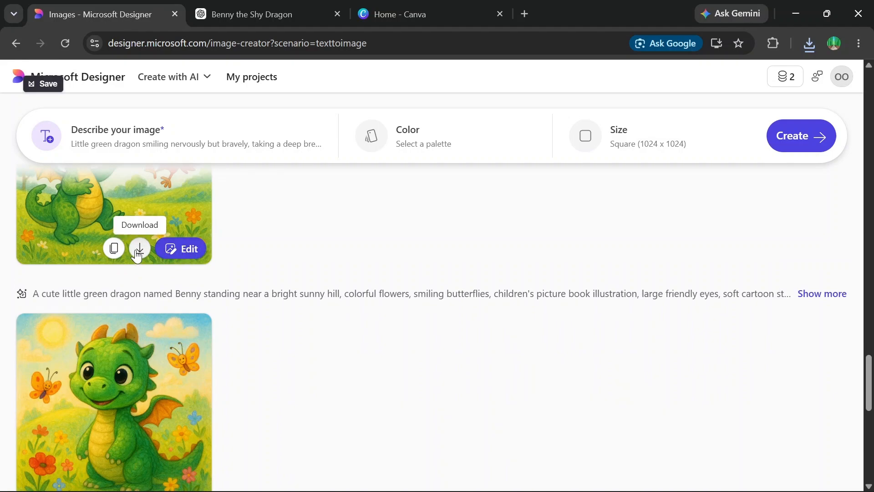
{"action": "scroll", "coordinate": [153, 225], "scroll_direction": "up", "scroll_amount": 7}
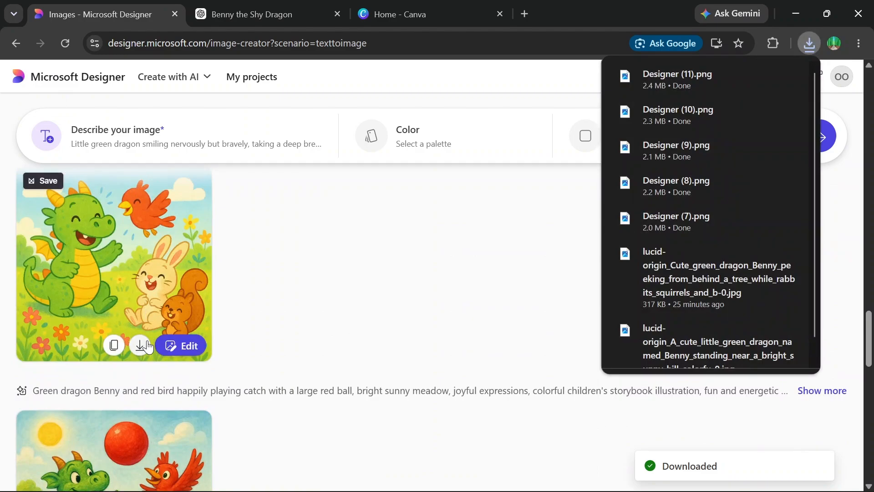
{"action": "scroll", "coordinate": [169, 263], "scroll_direction": "up", "scroll_amount": 10}
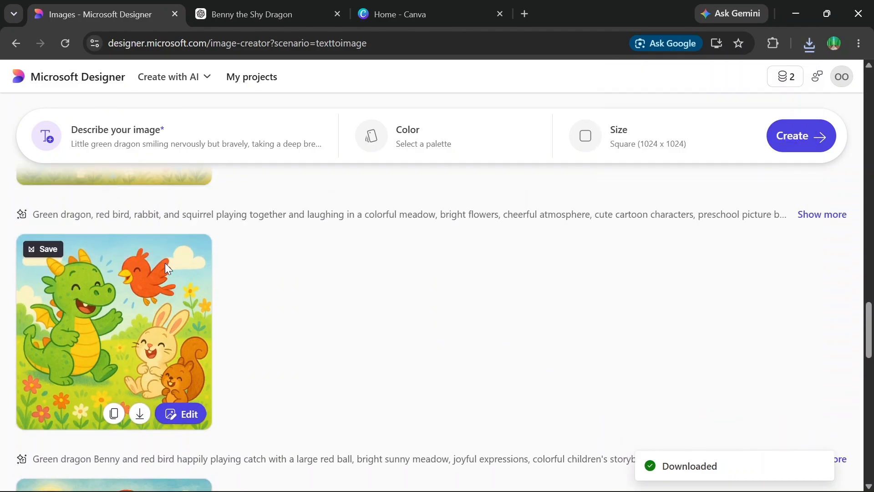
Download the illustrations of the dragon walking the sunny forest path and of Benny with his friends at sunset
{"action": "scroll", "coordinate": [146, 294], "scroll_direction": "up", "scroll_amount": 3}
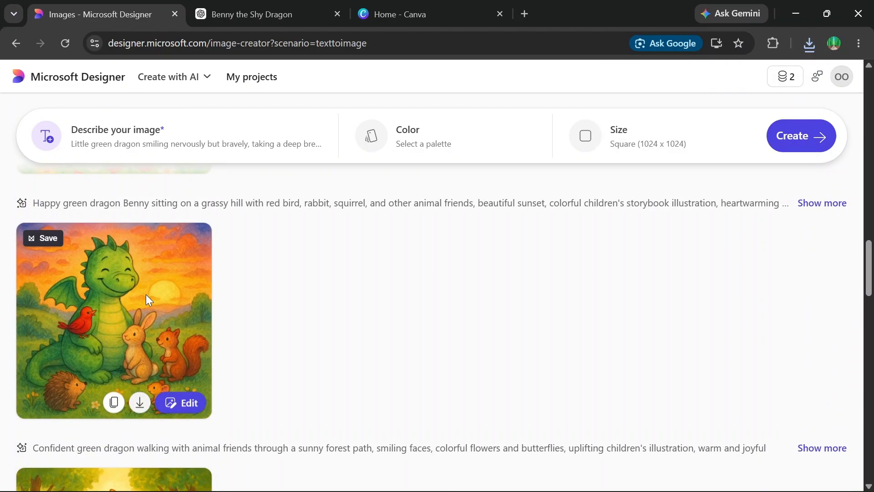
{"action": "scroll", "coordinate": [147, 352], "scroll_direction": "down", "scroll_amount": 4}
{"action": "scroll", "coordinate": [147, 355], "scroll_direction": "down", "scroll_amount": 2}
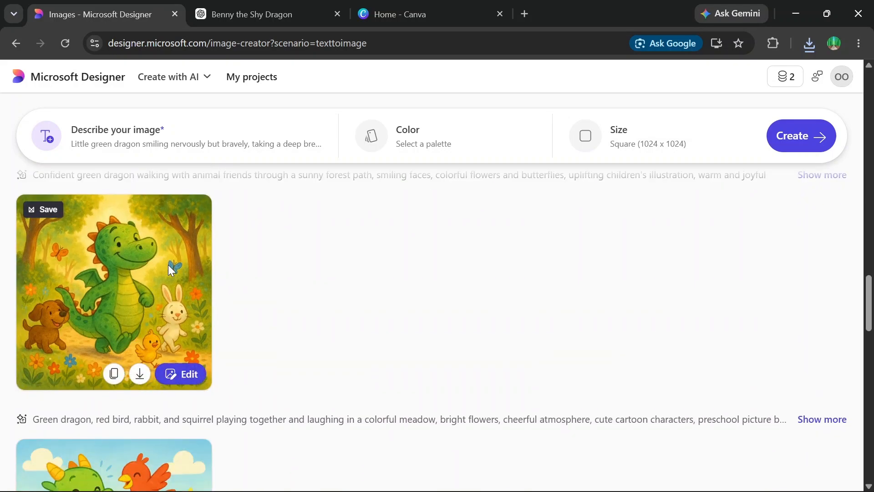
{"action": "scroll", "coordinate": [169, 269], "scroll_direction": "up", "scroll_amount": 3}
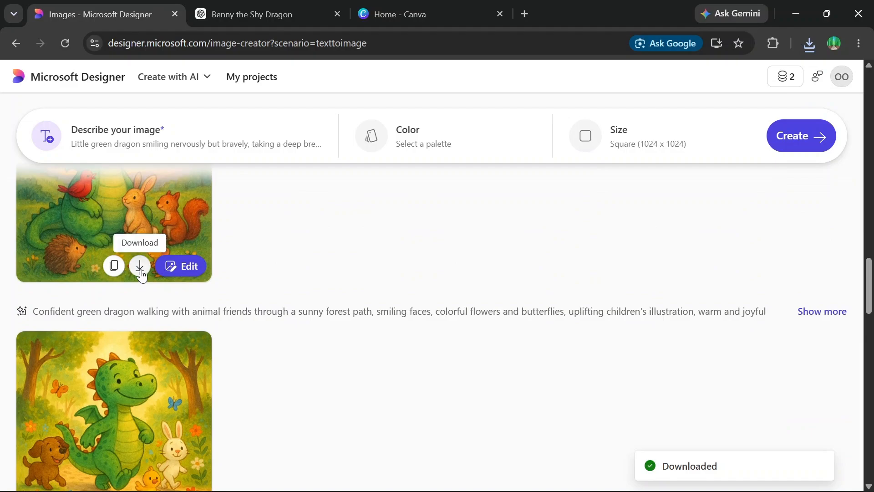
{"action": "scroll", "coordinate": [145, 242], "scroll_direction": "up", "scroll_amount": 15}
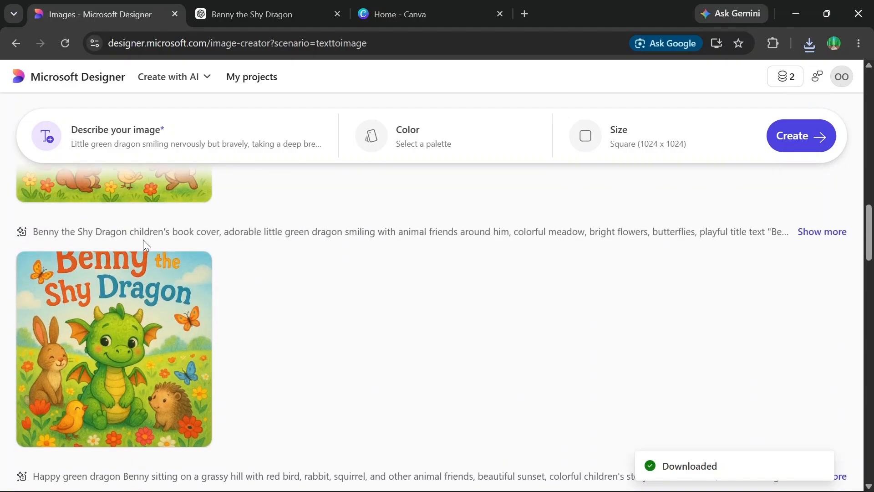
Download the illustration of the dragon taking a deep breath in the flower-filled meadow and the Benny the Shy Dragon book cover
{"action": "scroll", "coordinate": [142, 239], "scroll_direction": "up", "scroll_amount": 15}
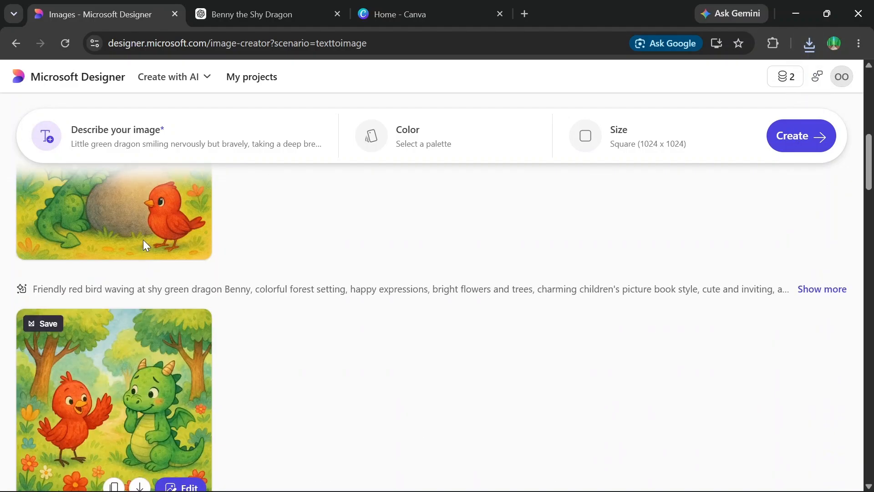
{"action": "mouse_move", "coordinate": [143, 241]}
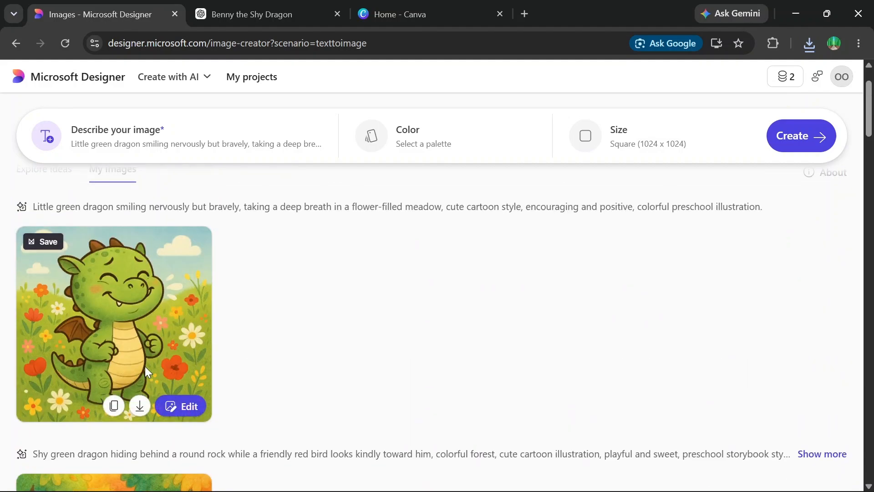
{"action": "left_click", "coordinate": [138, 406]}
{"action": "scroll", "coordinate": [135, 403], "scroll_direction": "down", "scroll_amount": 20}
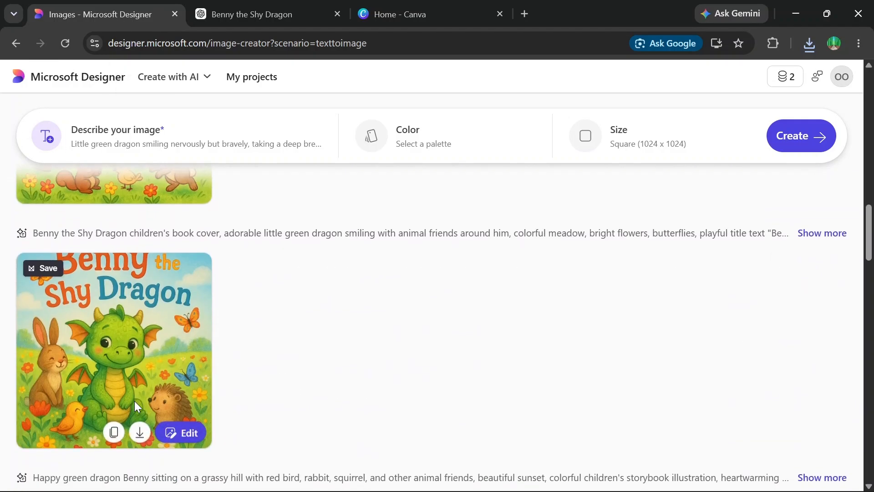
{"action": "scroll", "coordinate": [135, 400], "scroll_direction": "down", "scroll_amount": 10}
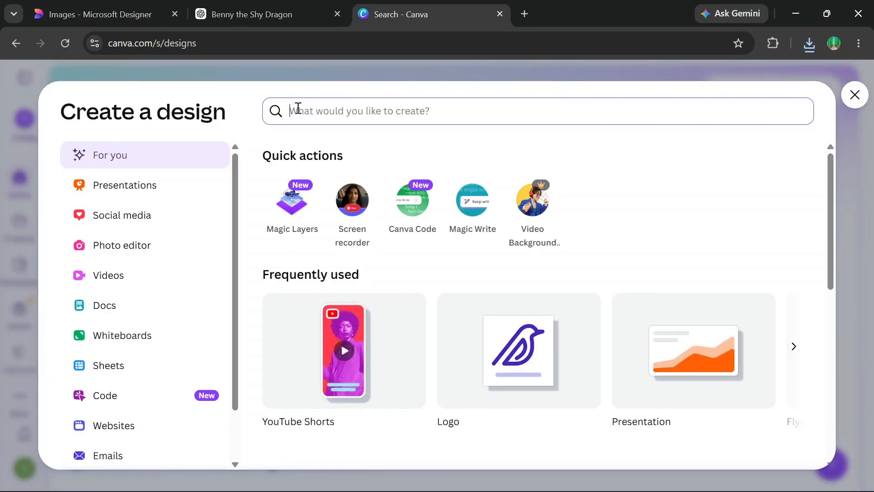
In Canva, search the design types for "children's story book template" and create a blank Story Book design
{"action": "type", "text": "children's sto"}
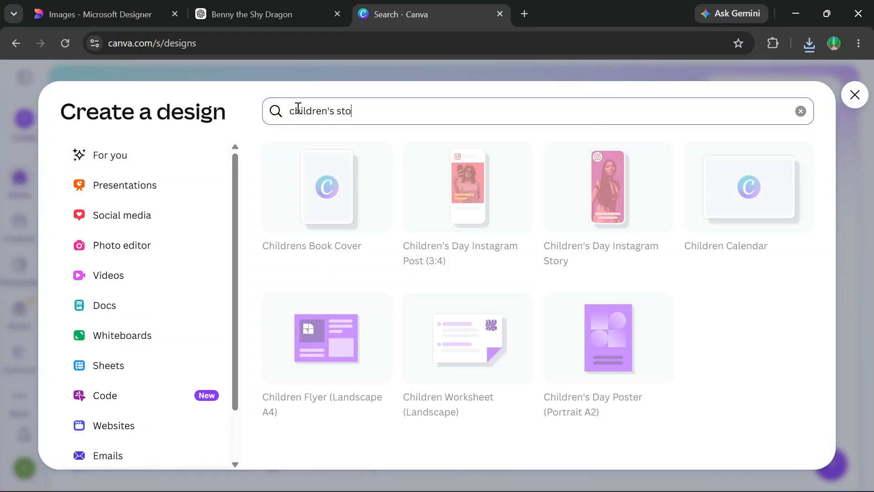
{"action": "type", "text": "ry book template"}
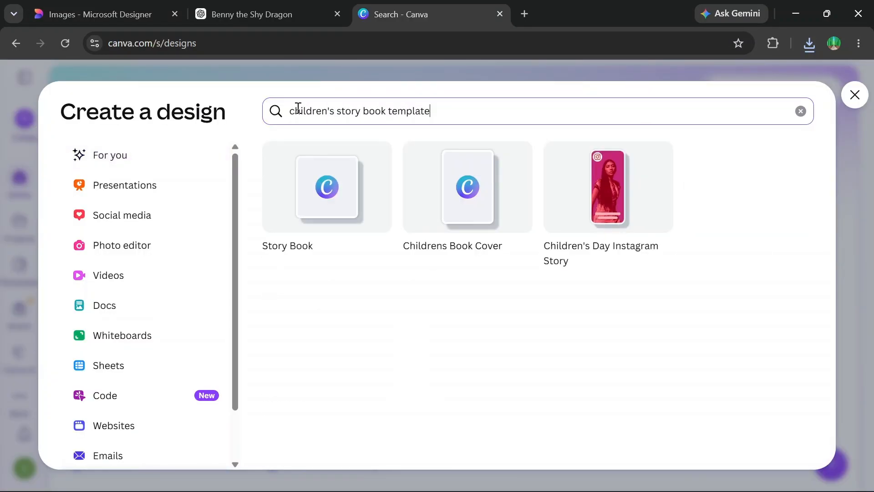
{"action": "left_click", "coordinate": [326, 220]}
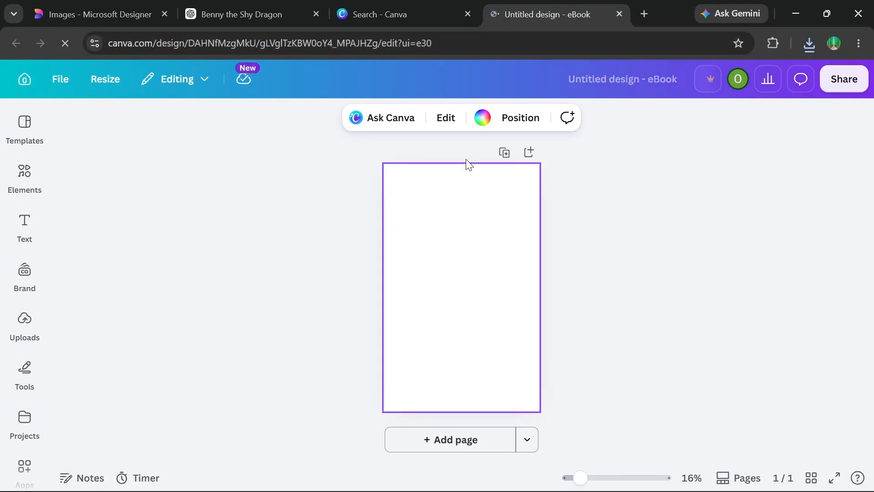
Upload Designer (17).png from the Downloads folder and place the cover image on the first page
{"action": "left_click", "coordinate": [24, 171]}
{"action": "left_click", "coordinate": [25, 321]}
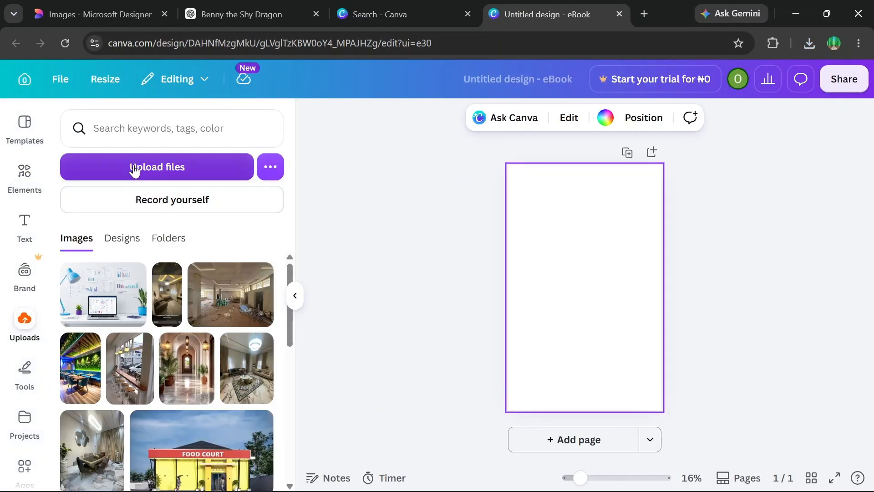
{"action": "left_click", "coordinate": [175, 168]}
{"action": "left_click", "coordinate": [172, 126]}
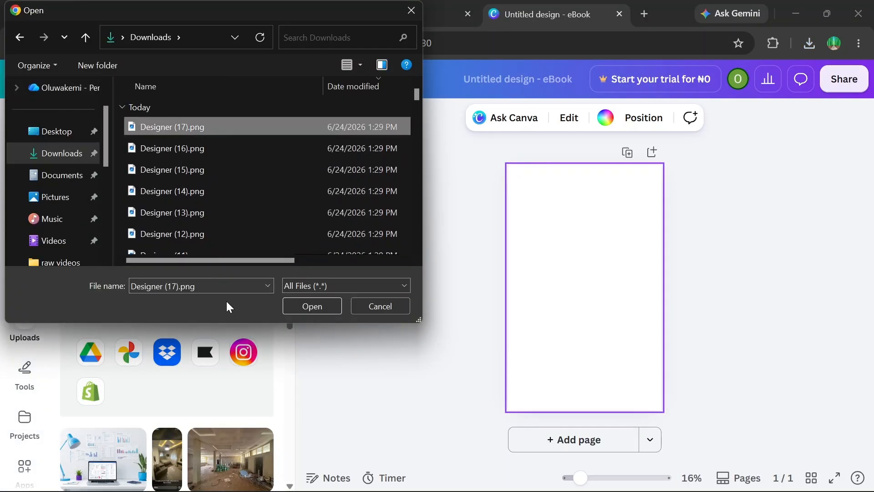
{"action": "left_click", "coordinate": [312, 306]}
{"action": "left_click", "coordinate": [110, 438]}
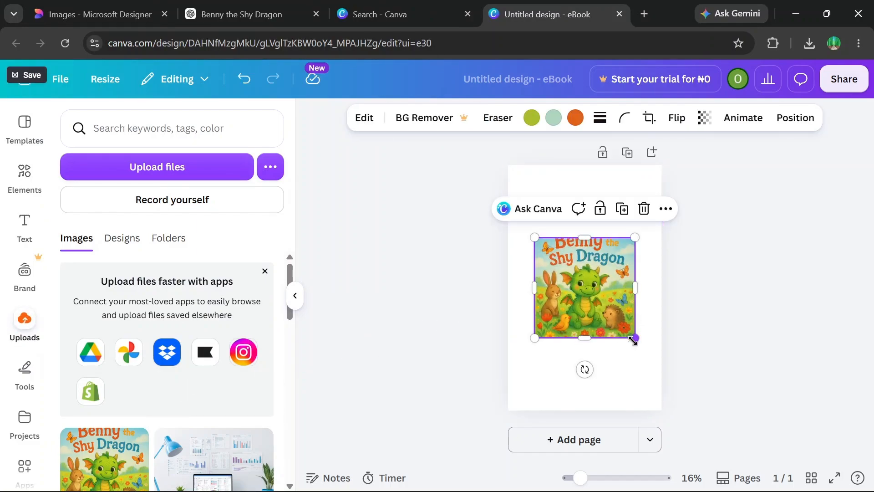
Enlarge the cover image to the full page width, stretch it vertically and centre it on page 1
{"action": "mouse_move", "coordinate": [584, 237]}
{"action": "left_mouse_down"}
{"action": "mouse_move", "coordinate": [584, 220]}
{"action": "mouse_move", "coordinate": [585, 242]}
{"action": "left_mouse_up"}
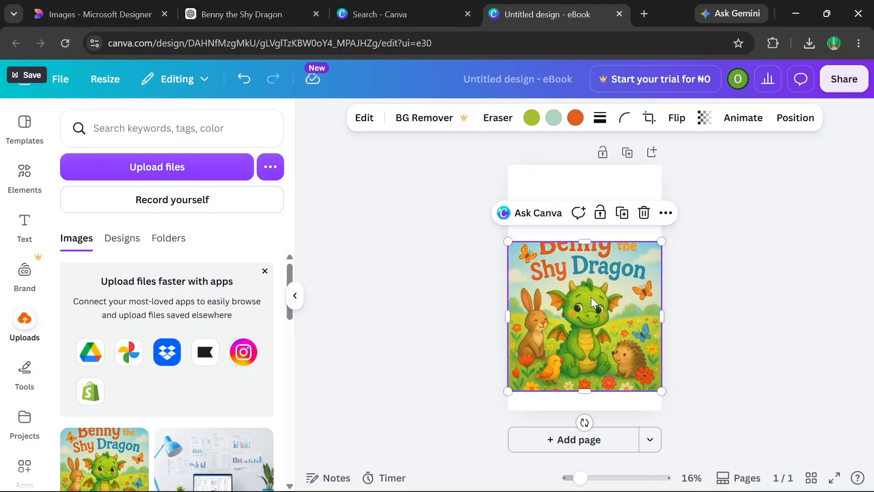
{"action": "left_click_drag", "start_coordinate": [555, 285], "coordinate": [554, 260]}
{"action": "left_click", "coordinate": [459, 303]}
{"action": "left_click", "coordinate": [582, 233]}
{"action": "left_click_drag", "start_coordinate": [584, 217], "coordinate": [584, 199]}
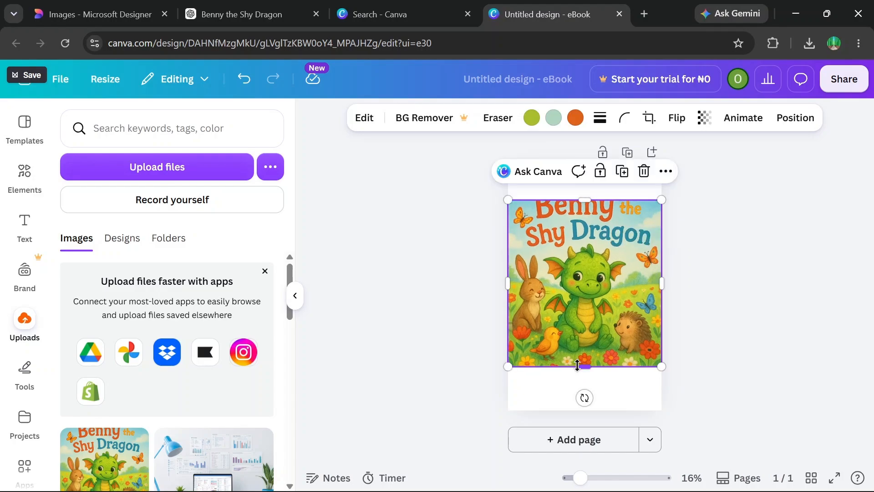
{"action": "left_click_drag", "start_coordinate": [584, 367], "coordinate": [584, 378]}
{"action": "left_click_drag", "start_coordinate": [584, 199], "coordinate": [584, 194]}
{"action": "left_click", "coordinate": [696, 333]}
Add a second page, upload the illustration of Benny on the sunny hill and place it on that page
{"action": "left_click", "coordinate": [574, 440]}
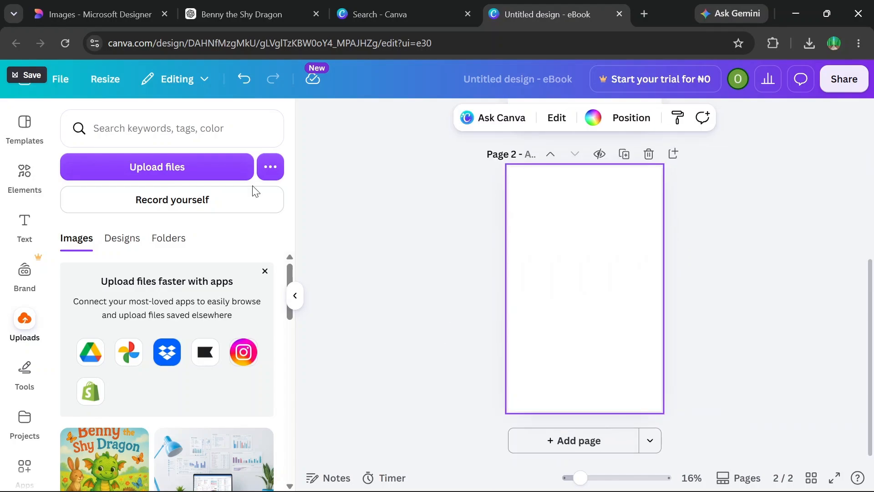
{"action": "left_click", "coordinate": [157, 167]}
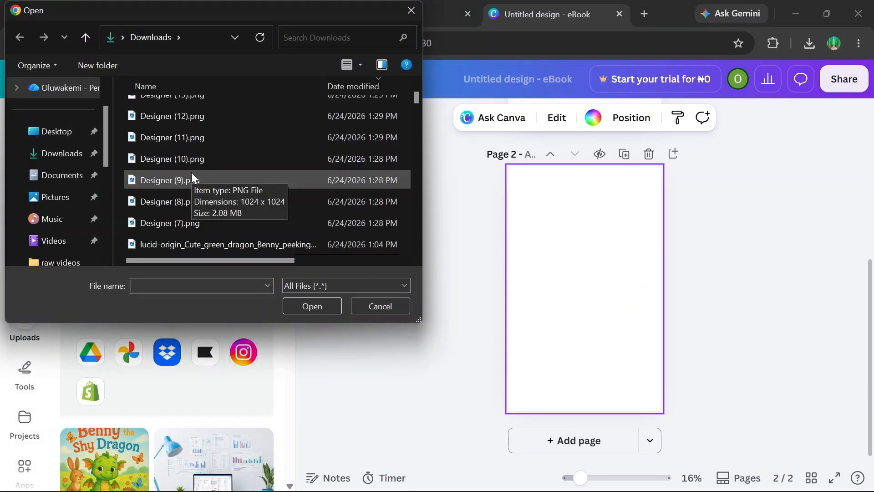
{"action": "left_click", "coordinate": [180, 150]}
{"action": "left_click", "coordinate": [184, 168]}
{"action": "left_click", "coordinate": [300, 306]}
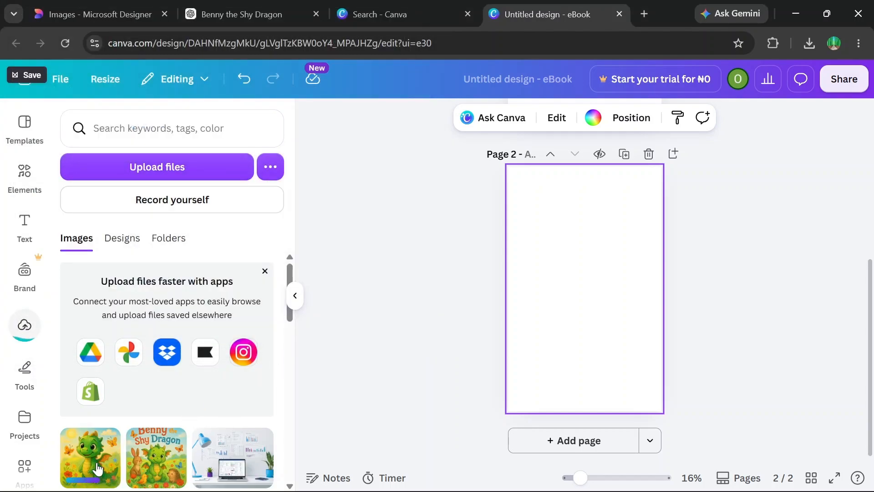
{"action": "left_click", "coordinate": [100, 474]}
Resize the sunny hill illustration to about 1,410 by 1,667 and centre it across the full width of page 2
{"action": "left_click_drag", "start_coordinate": [635, 340], "coordinate": [662, 365]}
{"action": "left_click_drag", "start_coordinate": [535, 365], "coordinate": [502, 381]}
{"action": "left_click_drag", "start_coordinate": [584, 242], "coordinate": [583, 246]}
{"action": "left_click_drag", "start_coordinate": [583, 323], "coordinate": [583, 294]}
{"action": "left_click_drag", "start_coordinate": [583, 212], "coordinate": [583, 193]}
{"action": "left_click_drag", "start_coordinate": [583, 363], "coordinate": [582, 376]}
{"action": "left_click_drag", "start_coordinate": [506, 283], "coordinate": [507, 285]}
{"action": "left_click_drag", "start_coordinate": [662, 193], "coordinate": [657, 200]}
{"action": "left_click_drag", "start_coordinate": [658, 376], "coordinate": [663, 381]}
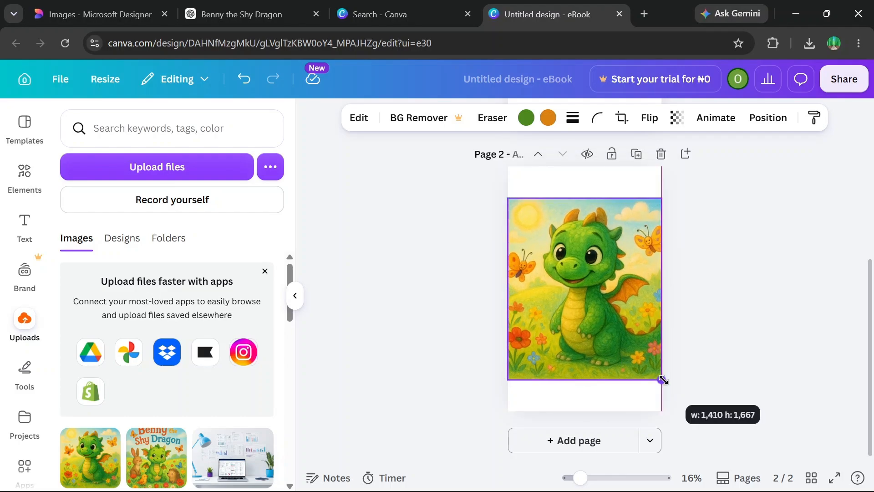
{"action": "left_click", "coordinate": [469, 338]}
Add a third page, upload the illustration of Benny peeking from behind the tree and place it on that page
{"action": "left_click", "coordinate": [552, 451]}
{"action": "left_click", "coordinate": [144, 173]}
{"action": "scroll", "coordinate": [191, 169], "scroll_direction": "up", "scroll_amount": 2}
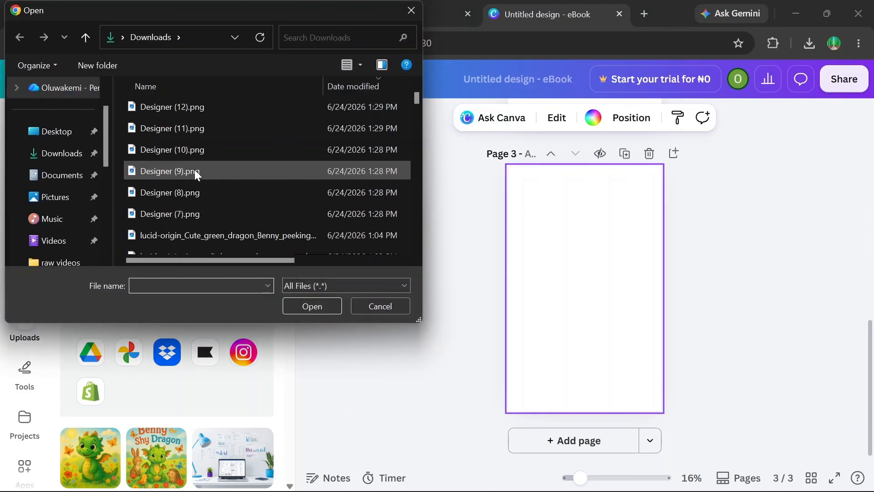
{"action": "scroll", "coordinate": [194, 201], "scroll_direction": "down", "scroll_amount": 1}
{"action": "left_click", "coordinate": [170, 163]}
{"action": "left_click", "coordinate": [311, 306]}
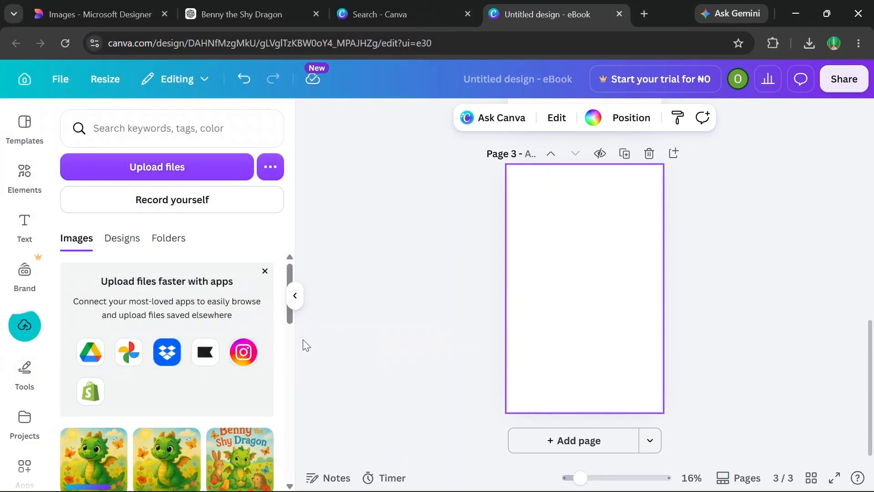
{"action": "left_click", "coordinate": [182, 166]}
{"action": "scroll", "coordinate": [181, 227], "scroll_direction": "down", "scroll_amount": 3}
{"action": "double_click", "coordinate": [191, 150]}
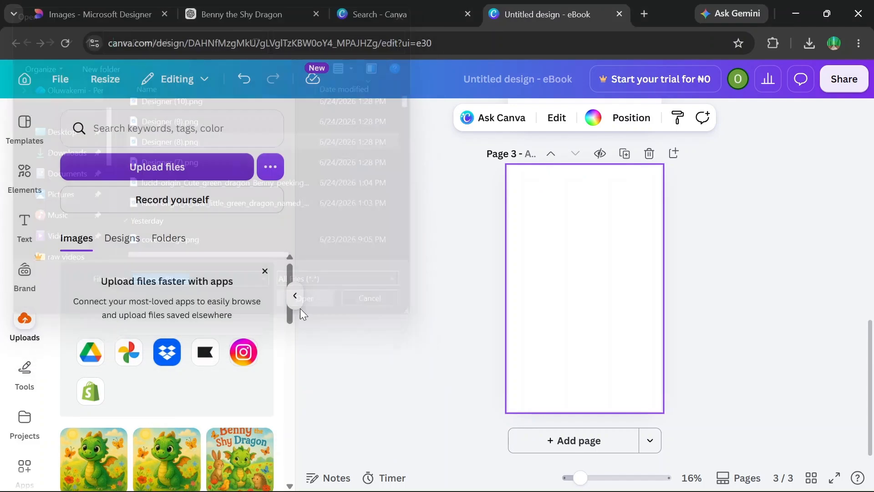
{"action": "left_click", "coordinate": [99, 459]}
Enlarge the tree illustration to the full width of page 3, stretch it vertically and centre it on the page
{"action": "left_click_drag", "start_coordinate": [535, 340], "coordinate": [507, 367]}
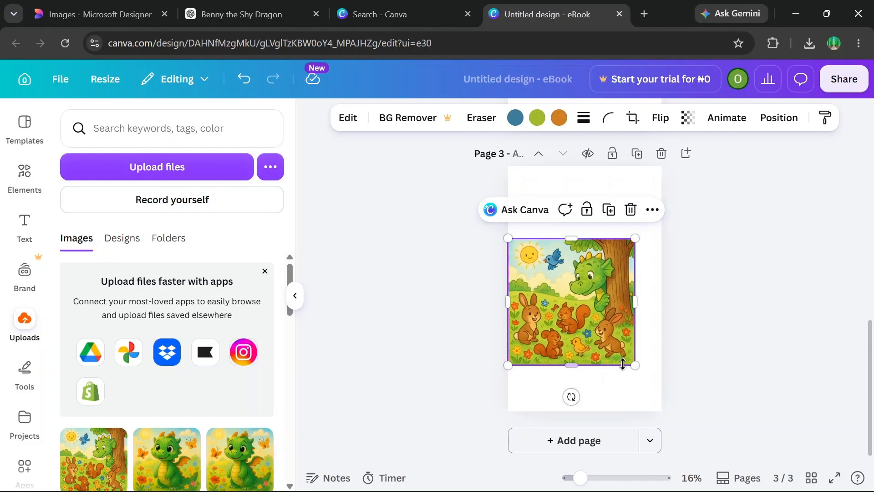
{"action": "left_click_drag", "start_coordinate": [635, 367], "coordinate": [661, 391]}
{"action": "left_click_drag", "start_coordinate": [583, 237], "coordinate": [579, 219]}
{"action": "left_click_drag", "start_coordinate": [580, 296], "coordinate": [580, 278]}
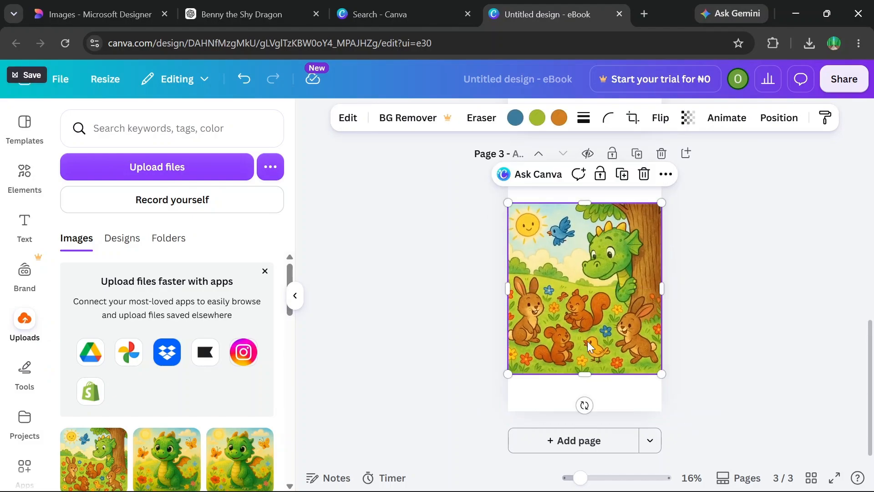
{"action": "left_click_drag", "start_coordinate": [584, 374], "coordinate": [587, 382]}
{"action": "scroll", "coordinate": [578, 301], "scroll_direction": "up", "scroll_amount": 12}
{"action": "scroll", "coordinate": [577, 301], "scroll_direction": "down", "scroll_amount": 10}
Add a fourth page, upload the illustration of the red bird waving at Benny and fit it to the full page width
{"action": "left_click", "coordinate": [570, 444]}
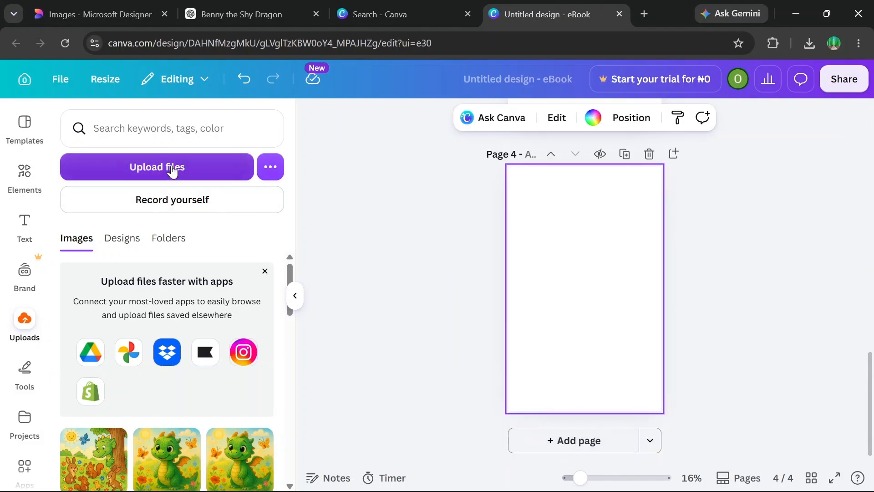
{"action": "left_click", "coordinate": [172, 168]}
{"action": "scroll", "coordinate": [189, 218], "scroll_direction": "down", "scroll_amount": 3}
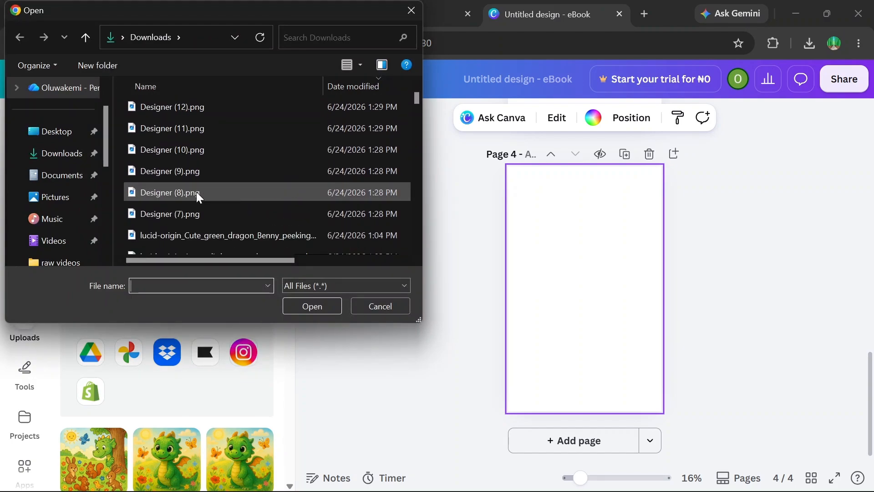
{"action": "left_click", "coordinate": [201, 169]}
{"action": "left_click", "coordinate": [305, 306]}
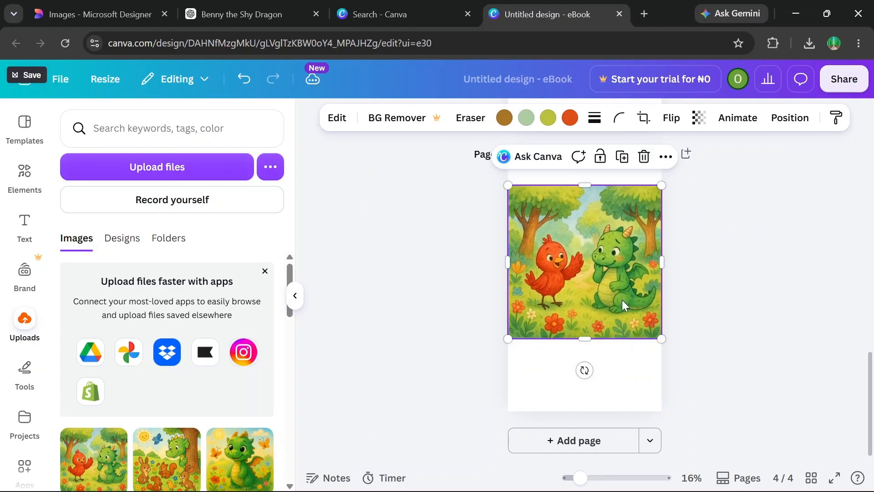
{"action": "left_click", "coordinate": [449, 293]}
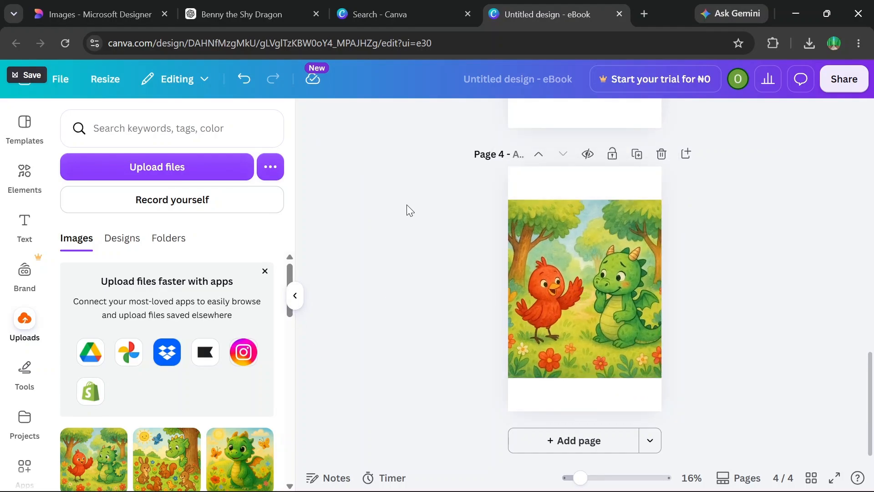
Upload the rock, catch, forest path, laughing friends, sunset and deep-breath illustrations together and add a fifth page
{"action": "left_click", "coordinate": [167, 171]}
{"action": "left_click_drag", "start_coordinate": [191, 214], "coordinate": [193, 110]}
{"action": "scroll", "coordinate": [193, 110], "scroll_direction": "up", "scroll_amount": 1}
{"action": "left_click", "coordinate": [296, 310]}
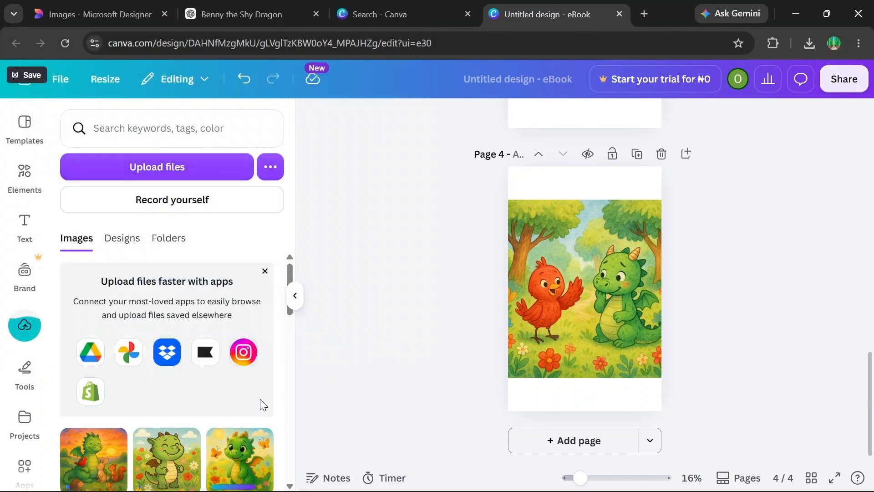
{"action": "left_click", "coordinate": [547, 440]}
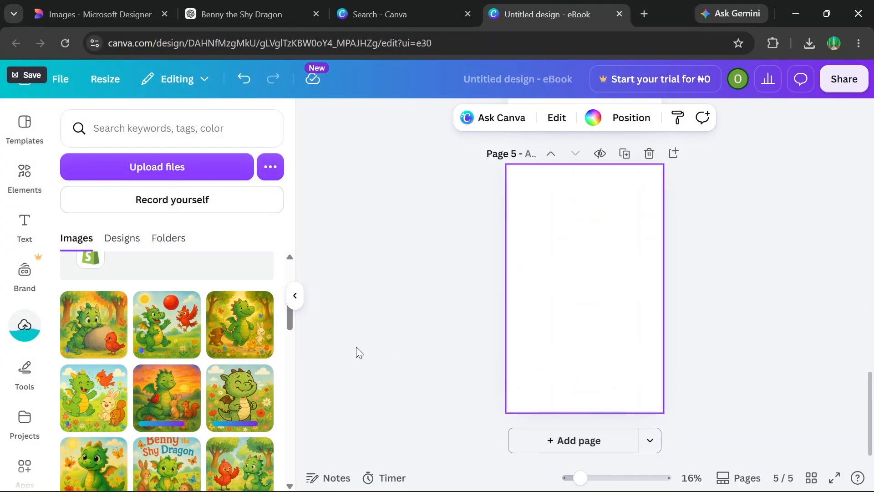
Delete page 4 with the red bird illustration and place the illustration of Benny with the rock on the blank page
{"action": "scroll", "coordinate": [524, 241], "scroll_direction": "up", "scroll_amount": 5}
{"action": "left_click", "coordinate": [662, 213]}
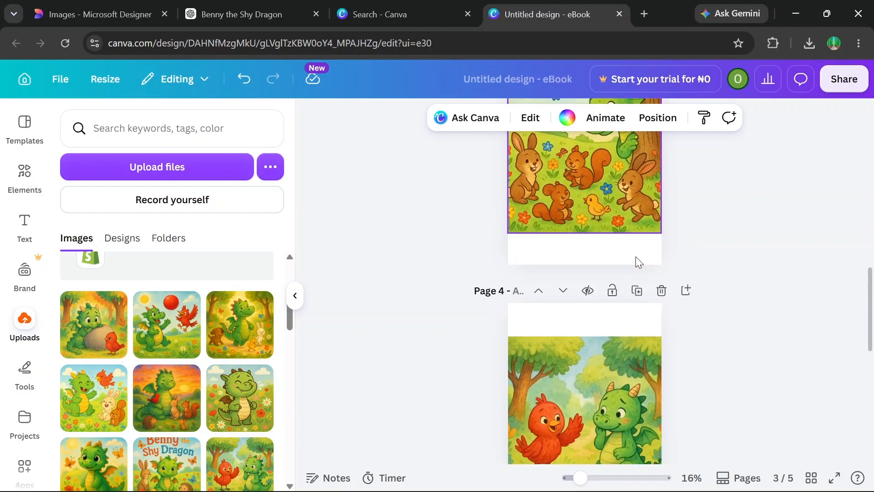
{"action": "left_click", "coordinate": [105, 338]}
{"action": "left_click_drag", "start_coordinate": [534, 398], "coordinate": [507, 424]}
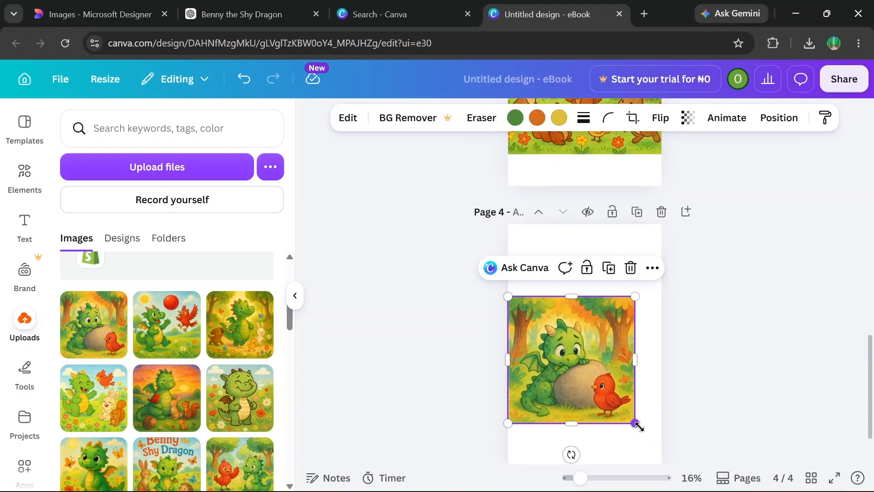
Enlarge the rock illustration to the full width of page 4, stretch it vertically and centre it on the page
{"action": "left_click_drag", "start_coordinate": [636, 424], "coordinate": [661, 449]}
{"action": "left_click_drag", "start_coordinate": [584, 296], "coordinate": [585, 255]}
{"action": "left_click_drag", "start_coordinate": [565, 366], "coordinate": [556, 314]}
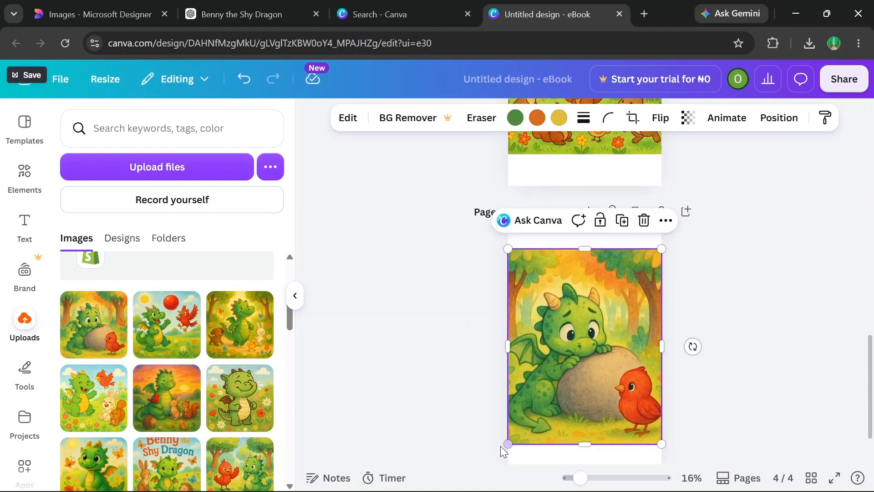
{"action": "left_click_drag", "start_coordinate": [504, 451], "coordinate": [512, 432]}
{"action": "left_click_drag", "start_coordinate": [606, 387], "coordinate": [601, 386]}
{"action": "scroll", "coordinate": [665, 341], "scroll_direction": "down", "scroll_amount": 2}
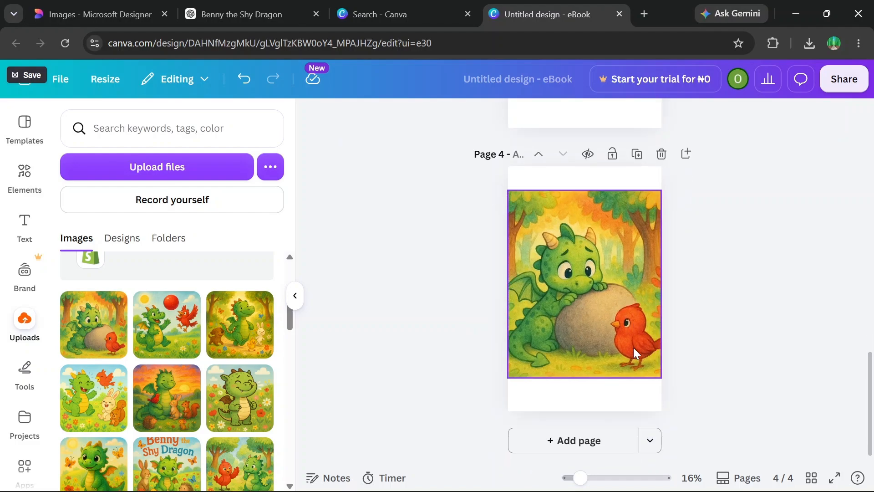
Add a fifth page, place the illustration of the red bird waving at Benny and stretch it to the full page width
{"action": "left_click", "coordinate": [576, 440]}
{"action": "scroll", "coordinate": [229, 344], "scroll_direction": "down", "scroll_amount": 2}
{"action": "left_click", "coordinate": [240, 401]}
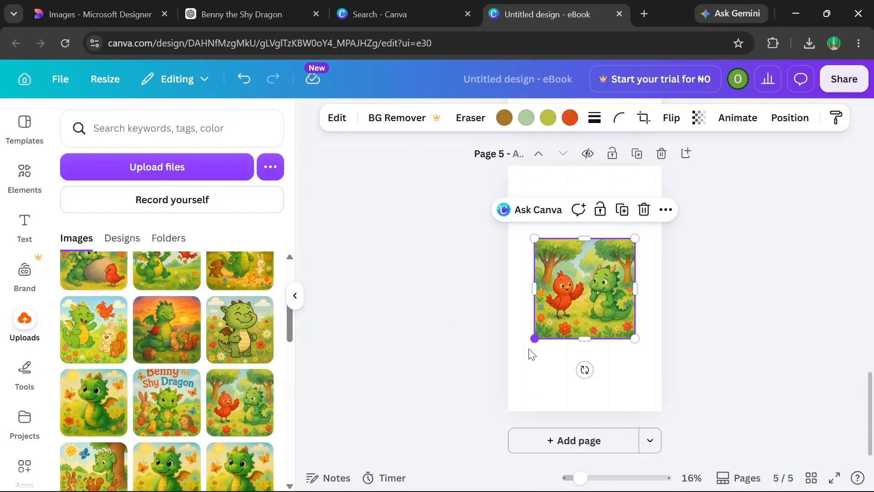
{"action": "left_click_drag", "start_coordinate": [633, 331], "coordinate": [669, 390]}
{"action": "left_click_drag", "start_coordinate": [588, 238], "coordinate": [588, 216]}
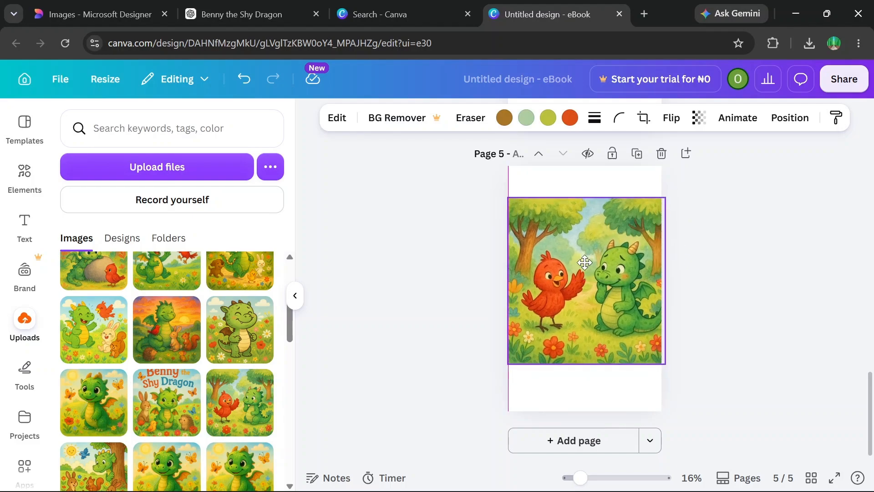
{"action": "left_click_drag", "start_coordinate": [588, 185], "coordinate": [588, 182]}
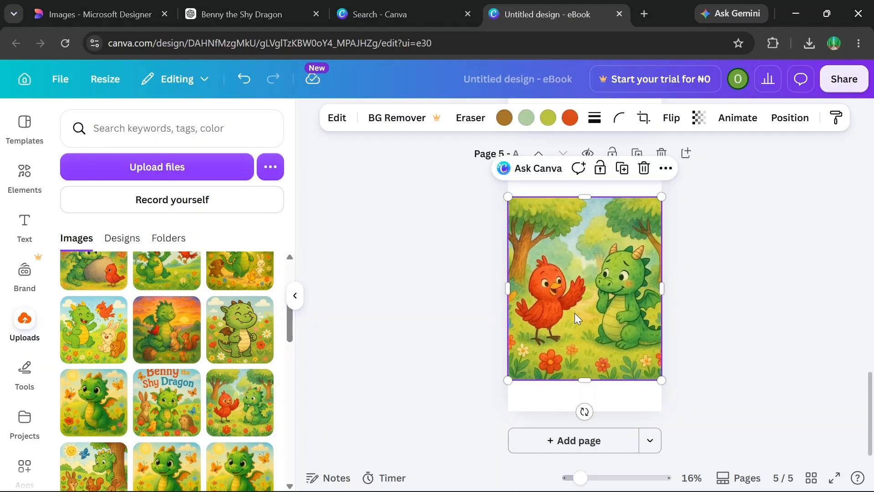
Add a sixth page, check the story's Page 6 in ChatGPT, and place the deep-breath illustration in Canva at full page width
{"action": "left_click", "coordinate": [532, 431]}
{"action": "left_click", "coordinate": [273, 15]}
{"action": "scroll", "coordinate": [371, 247], "scroll_direction": "down", "scroll_amount": 8}
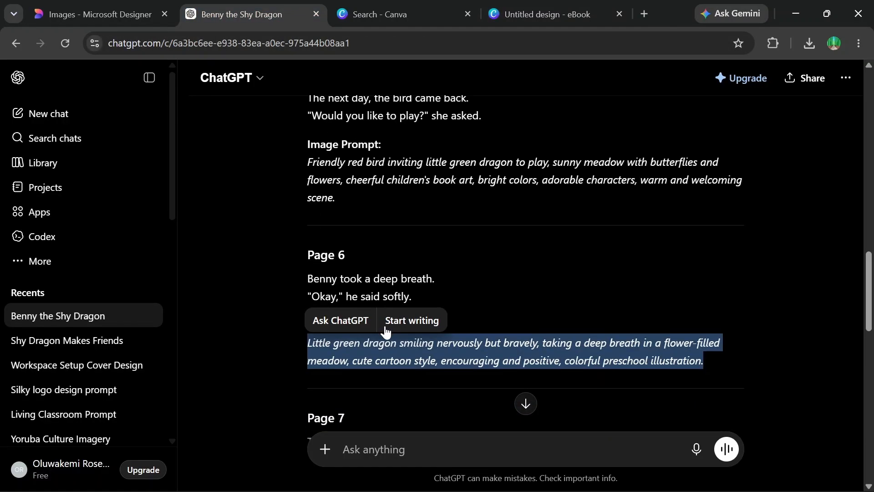
{"action": "left_click", "coordinate": [542, 15]}
{"action": "left_click", "coordinate": [247, 341]}
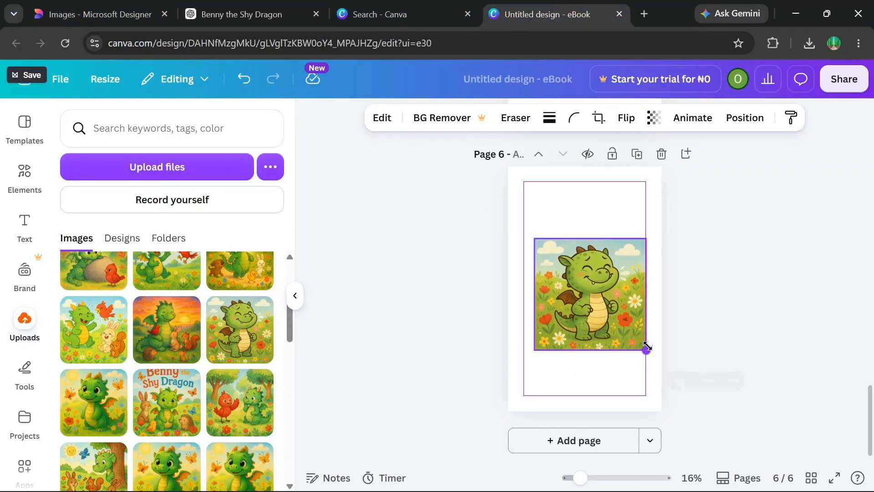
{"action": "left_click_drag", "start_coordinate": [646, 348], "coordinate": [661, 365]}
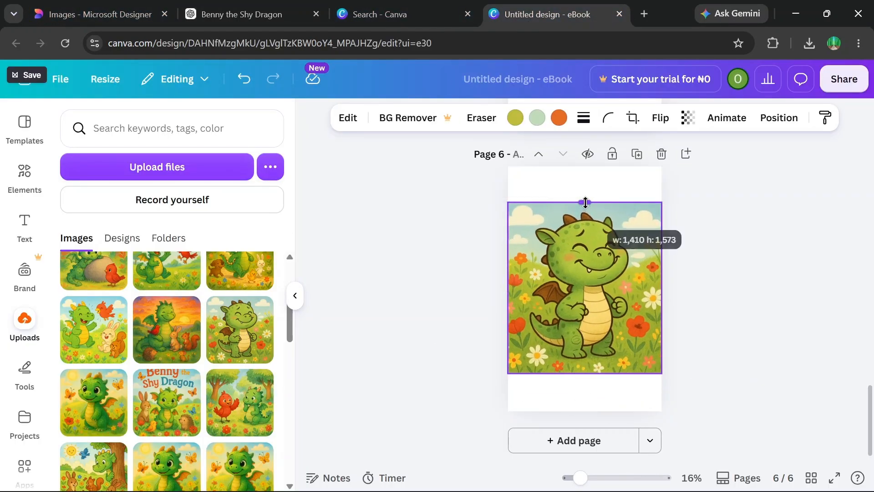
{"action": "left_click_drag", "start_coordinate": [585, 202], "coordinate": [586, 197]}
Add a seventh page, check the story's Page 7 in ChatGPT, and place the red ball catch illustration on the Canva page
{"action": "left_click", "coordinate": [565, 440]}
{"action": "left_click", "coordinate": [264, 15]}
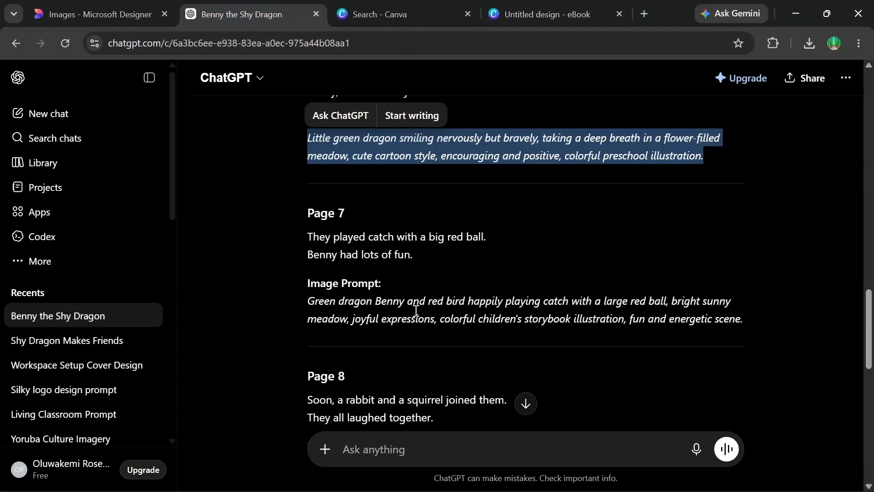
{"action": "left_click", "coordinate": [541, 15]}
{"action": "scroll", "coordinate": [193, 415], "scroll_direction": "up", "scroll_amount": 3}
{"action": "left_click", "coordinate": [171, 395]}
Enlarge the catch illustration to the full width of page 7, stretch it vertically and centre it on the page
{"action": "left_click_drag", "start_coordinate": [635, 338], "coordinate": [665, 367]}
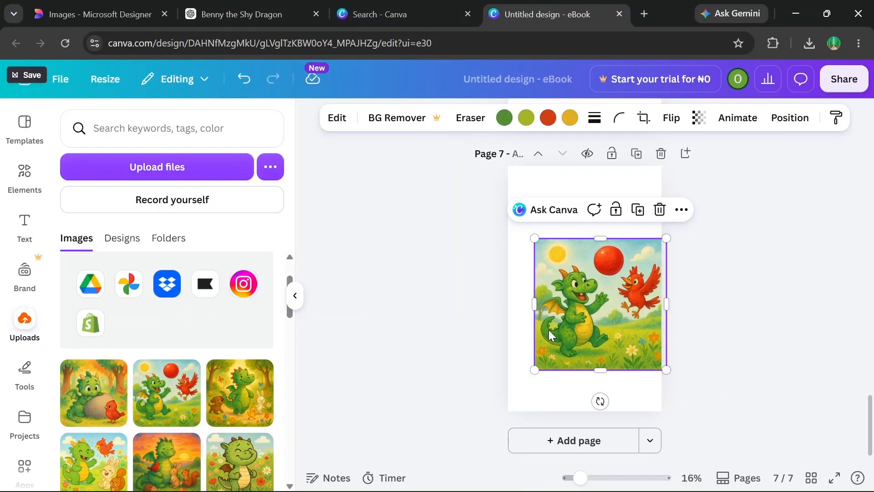
{"action": "left_click_drag", "start_coordinate": [534, 301], "coordinate": [512, 291]}
{"action": "left_click_drag", "start_coordinate": [585, 362], "coordinate": [584, 382]}
{"action": "left_click_drag", "start_coordinate": [584, 236], "coordinate": [576, 220]}
{"action": "left_click_drag", "start_coordinate": [592, 300], "coordinate": [591, 288]}
{"action": "left_click", "coordinate": [714, 301]}
{"action": "left_click", "coordinate": [623, 303]}
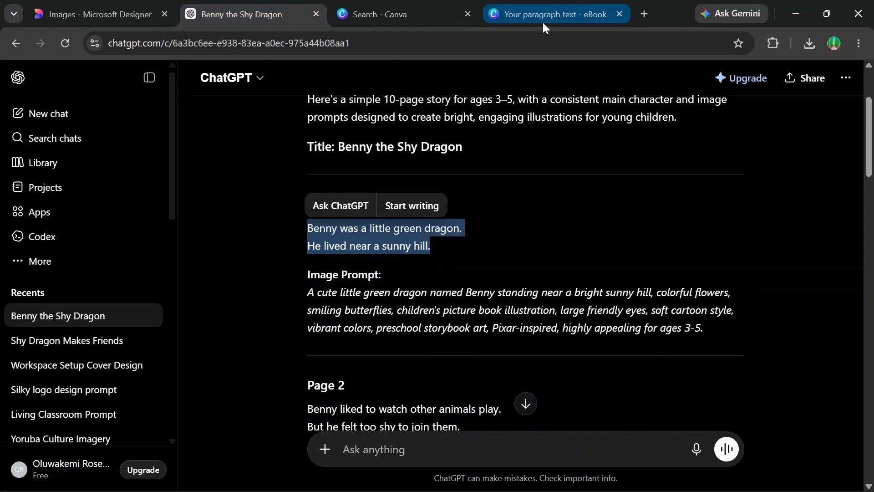
Paste "Benny was a little green dragon. He lived near a sunny hill." into the page 2 text box in Canva and resize it
{"action": "left_click", "coordinate": [542, 15]}
{"action": "type", "text": "Benny was a little green dragon. He lived near a sunny hill."}
{"action": "left_click_drag", "start_coordinate": [632, 394], "coordinate": [671, 355]}
{"action": "left_click_drag", "start_coordinate": [554, 389], "coordinate": [538, 390]}
{"action": "left_click_drag", "start_coordinate": [614, 433], "coordinate": [609, 451]}
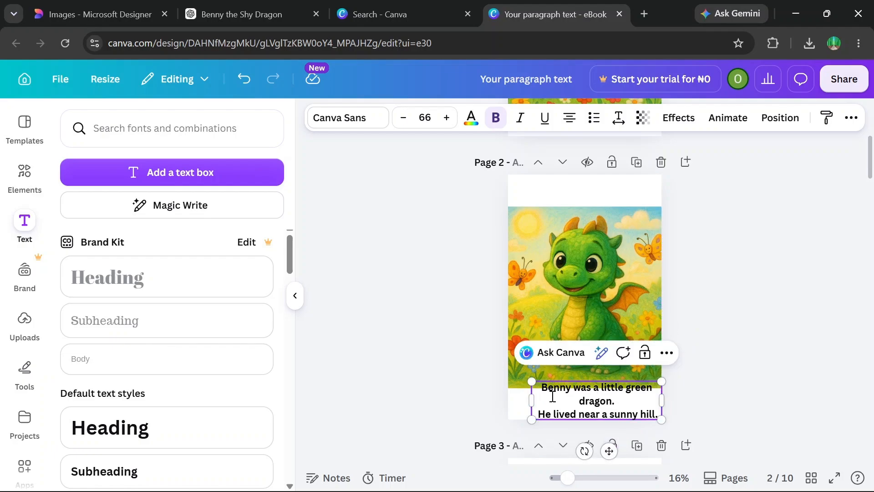
Widen the page 2 story text so each sentence fits on one line and position it below the dragon illustration
{"action": "left_click_drag", "start_coordinate": [530, 401], "coordinate": [514, 401]}
{"action": "left_click_drag", "start_coordinate": [660, 380], "coordinate": [662, 402]}
{"action": "mouse_move", "coordinate": [598, 439]}
{"action": "left_mouse_down"}
{"action": "mouse_move", "coordinate": [597, 416]}
{"action": "mouse_move", "coordinate": [598, 443]}
{"action": "left_mouse_up"}
{"action": "left_click", "coordinate": [711, 308]}
{"action": "left_click", "coordinate": [605, 380]}
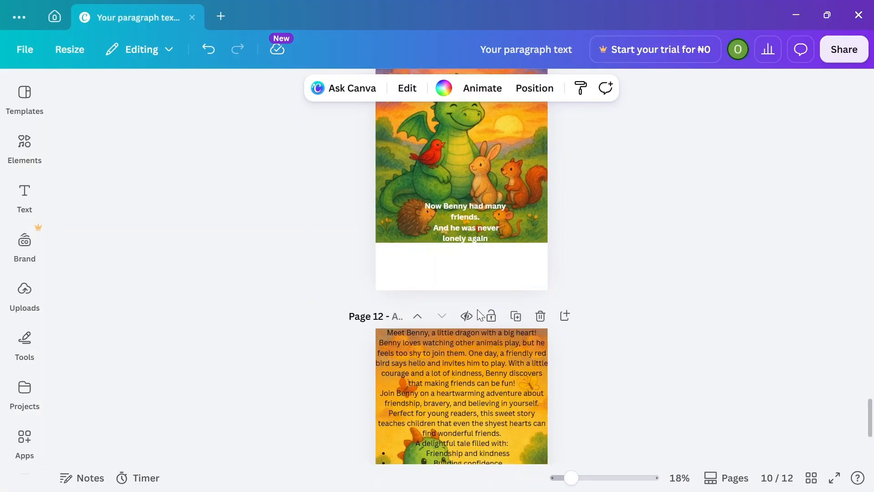
Change the story text on page 11 to black and move it into the white area below the sunset illustration
{"action": "scroll", "coordinate": [467, 222], "scroll_direction": "up", "scroll_amount": 6}
{"action": "scroll", "coordinate": [470, 255], "scroll_direction": "down", "scroll_amount": 5}
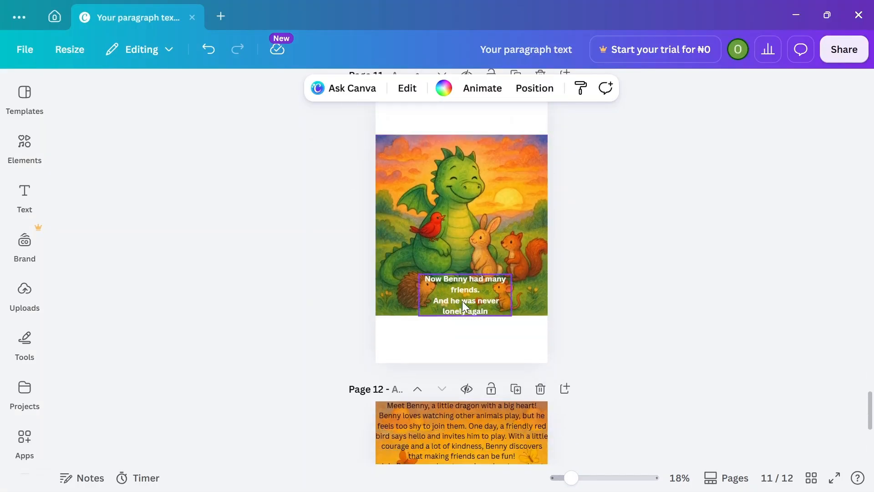
{"action": "left_click", "coordinate": [463, 301]}
{"action": "left_click", "coordinate": [335, 87]}
{"action": "left_click", "coordinate": [166, 226]}
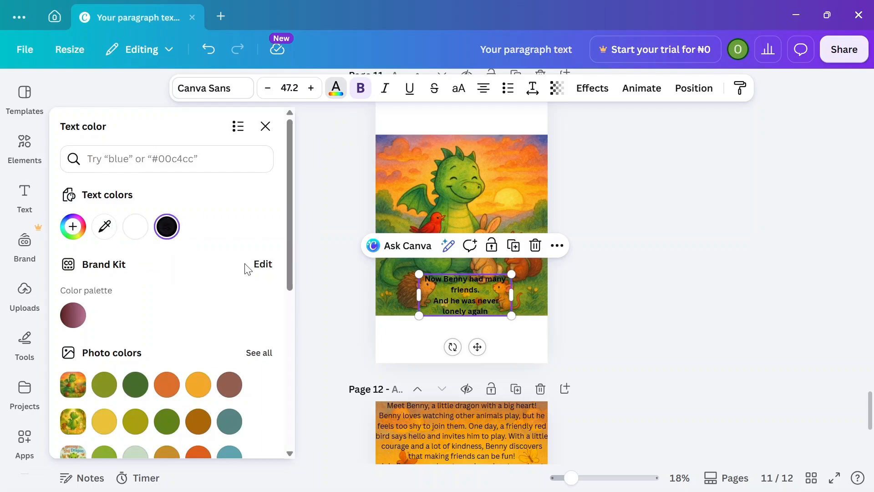
{"action": "left_click_drag", "start_coordinate": [480, 348], "coordinate": [480, 397]}
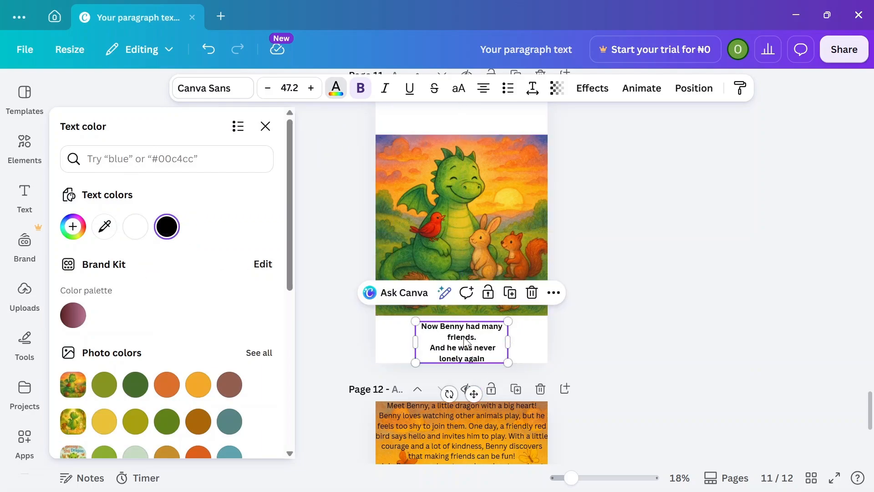
{"action": "left_click_drag", "start_coordinate": [465, 342], "coordinate": [461, 337]}
Try white for the book description text on page 12 and set it back to black
{"action": "scroll", "coordinate": [505, 293], "scroll_direction": "down", "scroll_amount": 5}
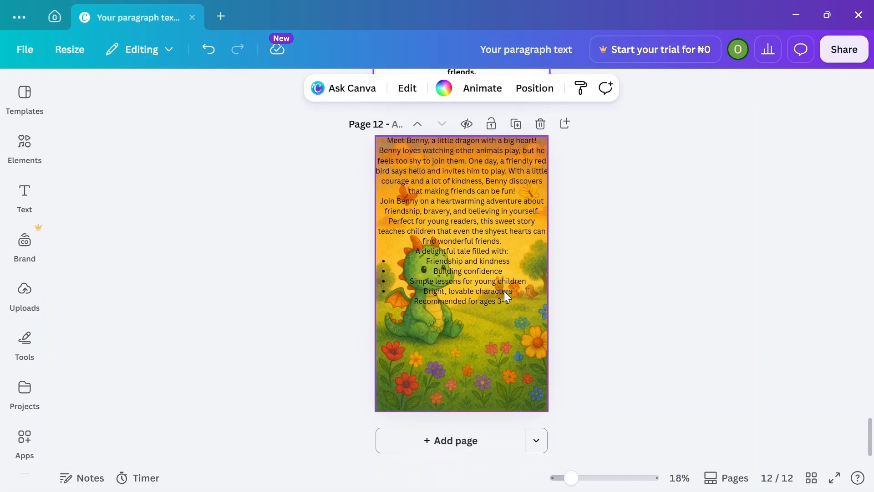
{"action": "left_click", "coordinate": [464, 239]}
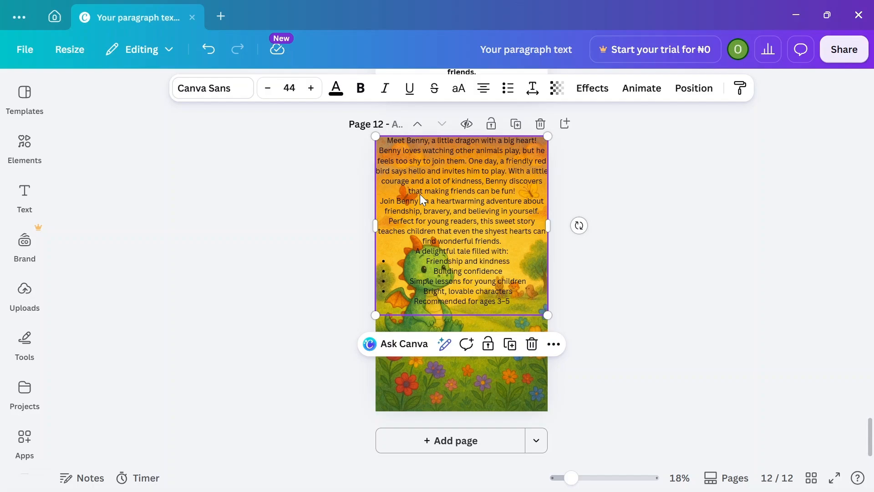
{"action": "left_click", "coordinate": [336, 87]}
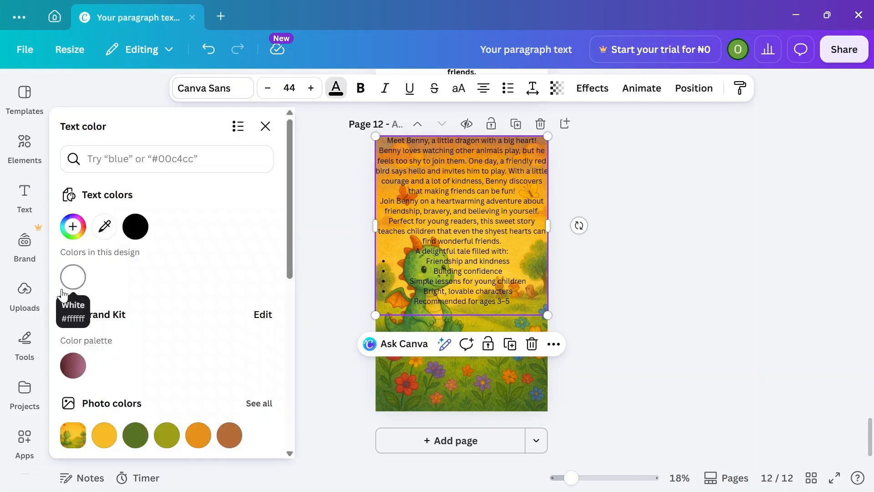
{"action": "left_click", "coordinate": [64, 289]}
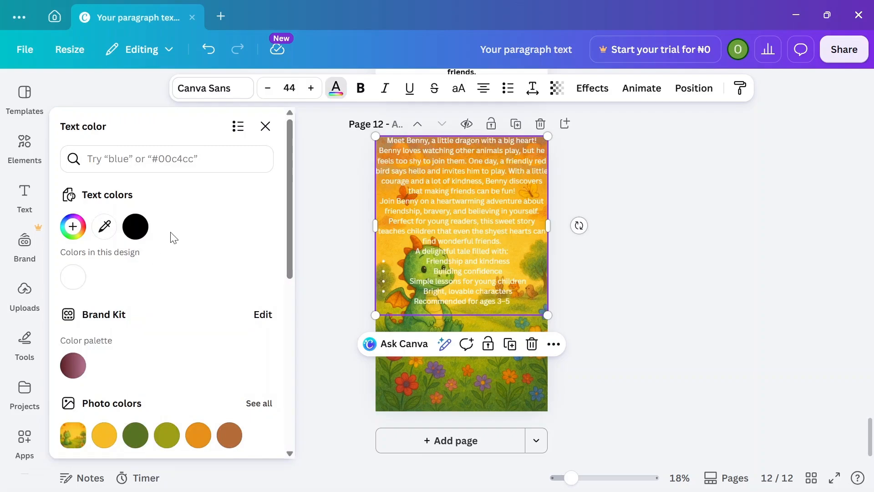
{"action": "left_click", "coordinate": [137, 230]}
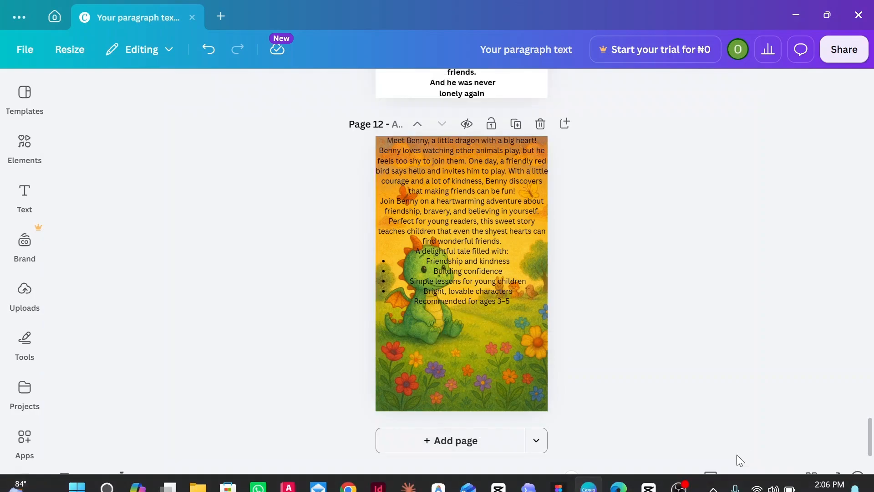
Present the finished eBook in Autoplay mode
{"action": "left_click", "coordinate": [854, 48]}
{"action": "scroll", "coordinate": [683, 348], "scroll_direction": "down", "scroll_amount": 1}
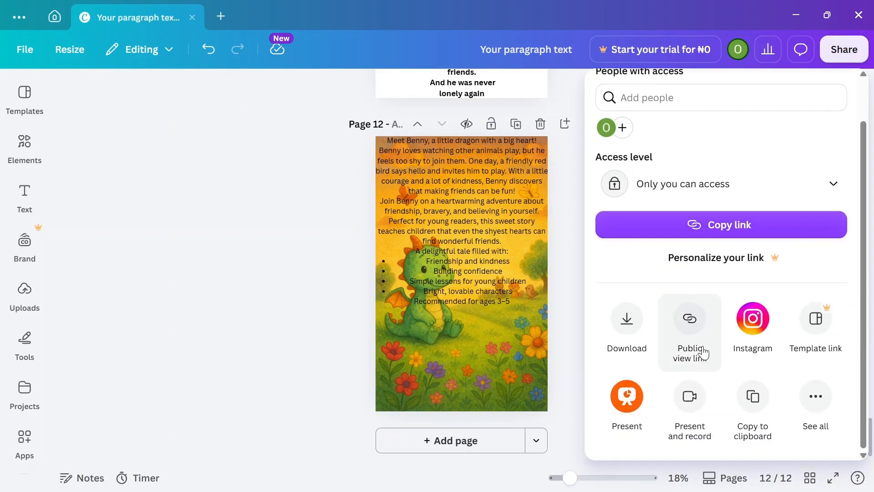
{"action": "left_click", "coordinate": [625, 409]}
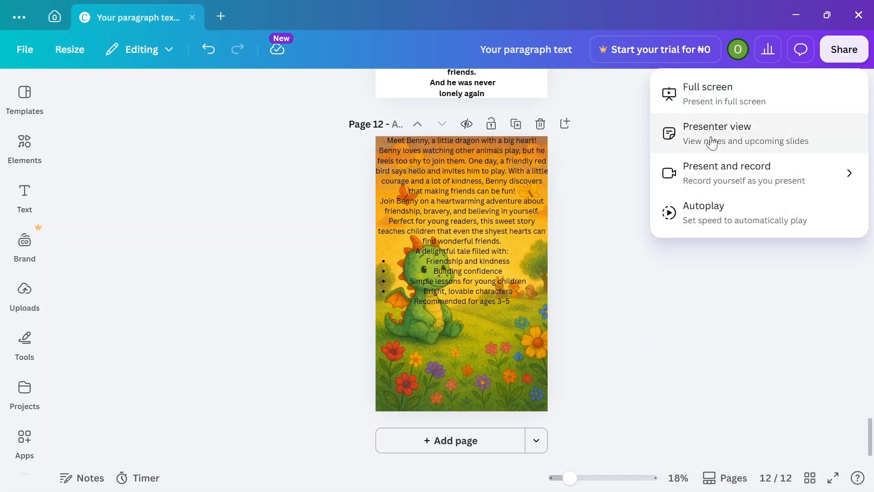
{"action": "left_click", "coordinate": [689, 230]}
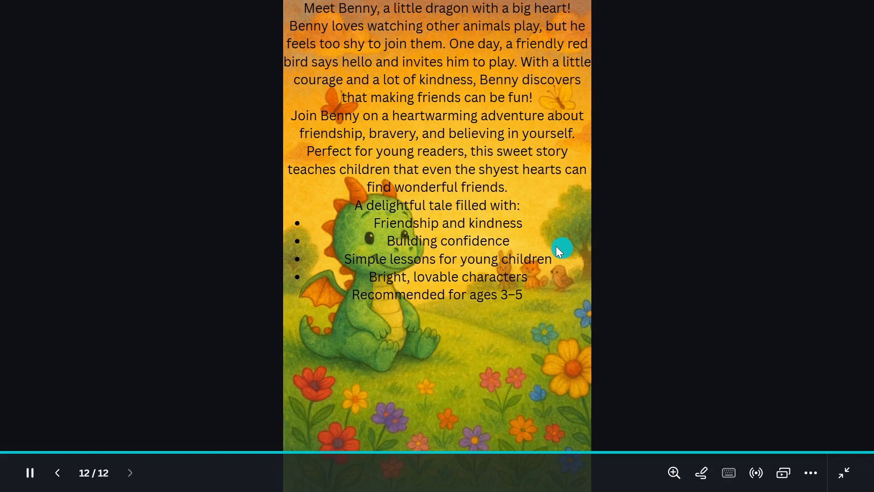
Return the presentation to the cover and page through the first story pages to check their illustrations and text
{"action": "left_click", "coordinate": [7, 450]}
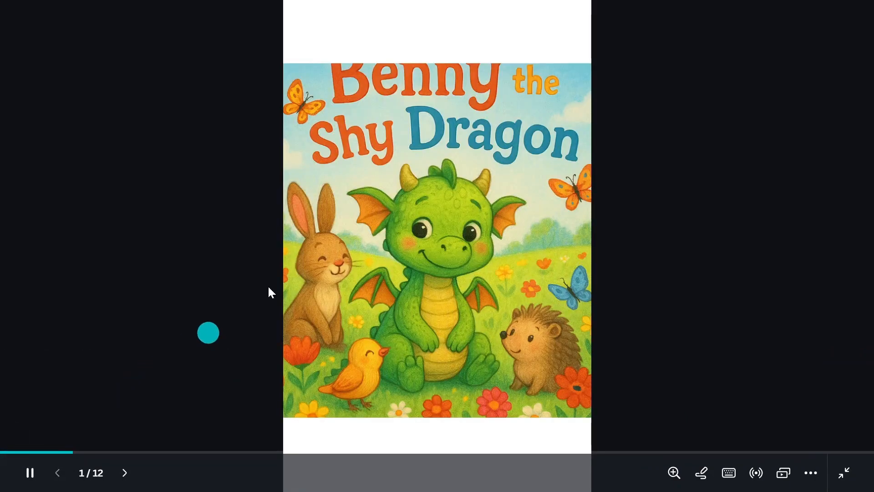
{"action": "left_click", "coordinate": [172, 262]}
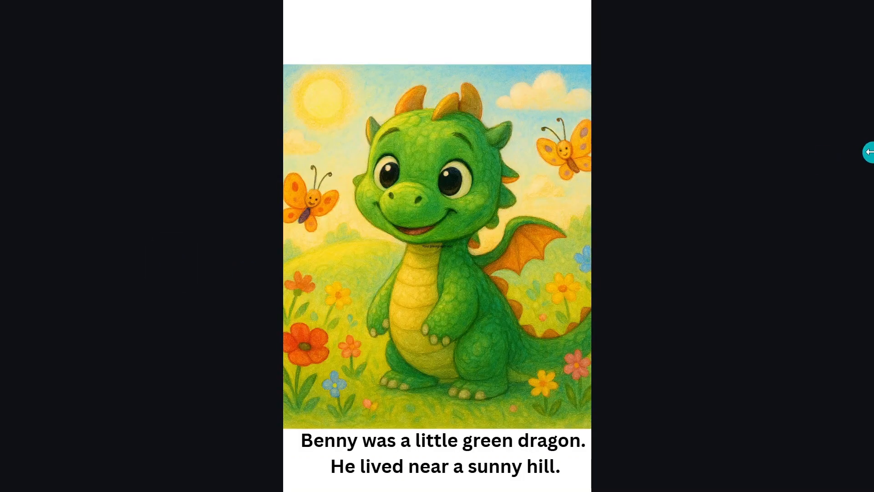
{"action": "left_click", "coordinate": [869, 151]}
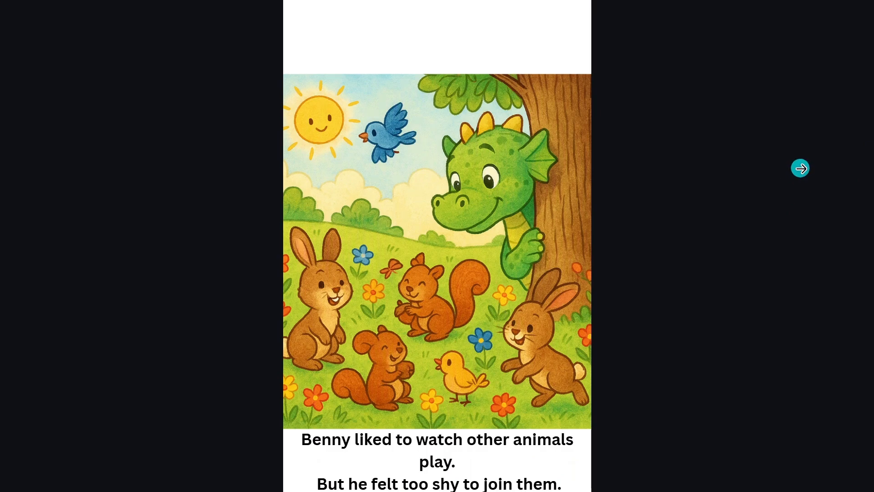
{"action": "left_click", "coordinate": [800, 168]}
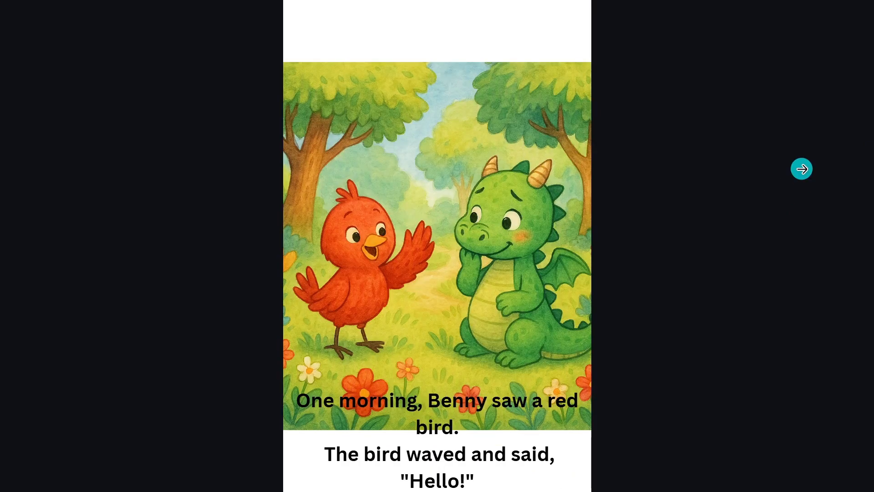